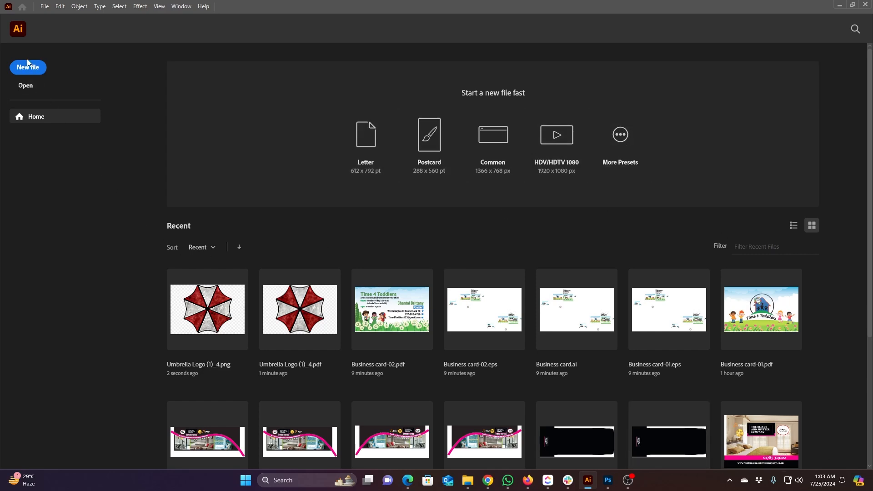
Start setting up a new document and look over the recently used presets.
left_click(46, 7)
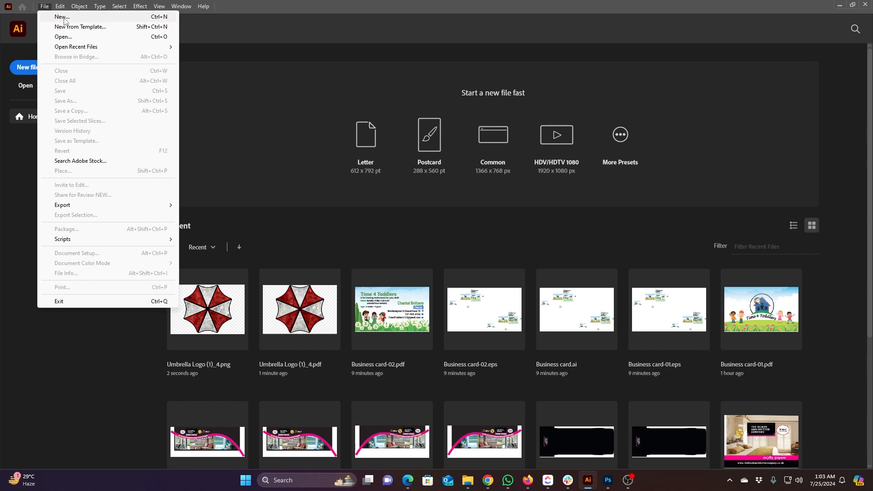
left_click(60, 17)
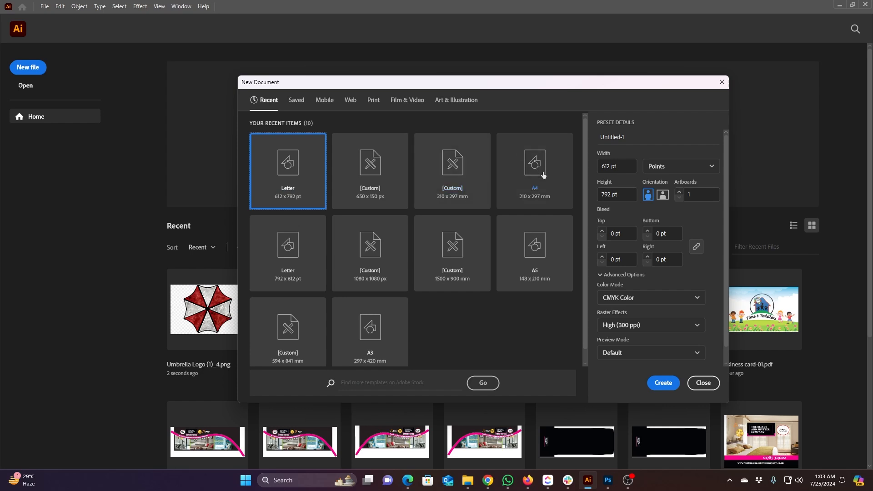
scroll(545, 195, "down", 1)
scroll(498, 152, "up", 1)
Look through the Saved, Mobile, Web, Print, Film & Video and Art & Illustration document presets.
left_click(297, 101)
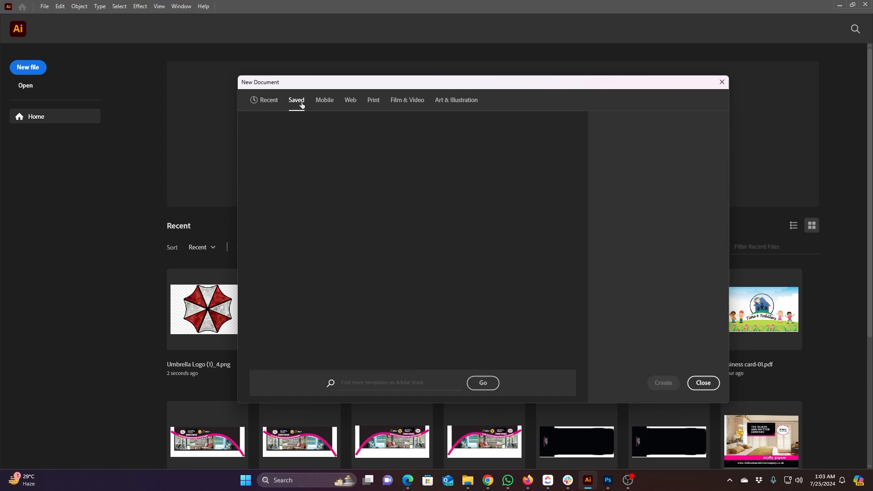
left_click(324, 100)
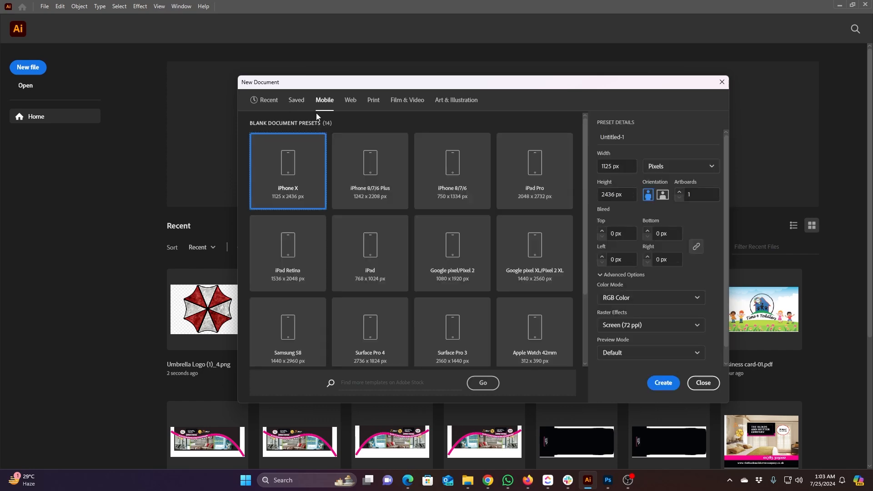
scroll(525, 232, "down", 3)
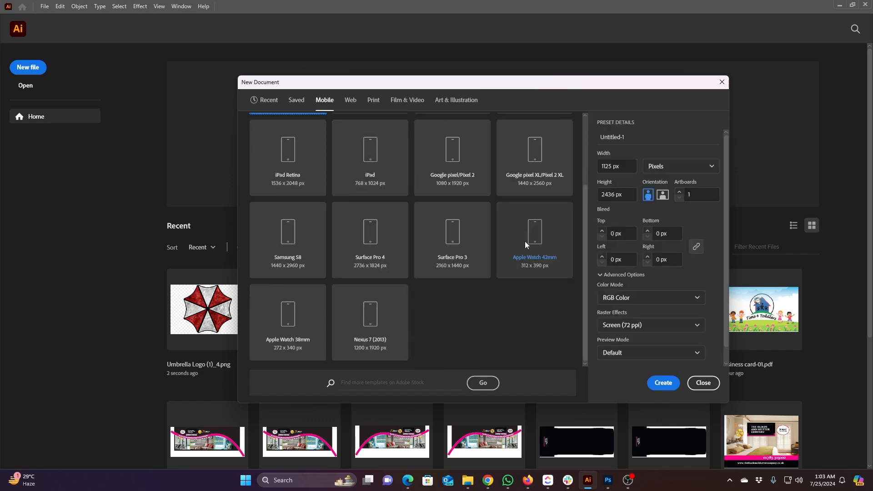
scroll(525, 241, "up", 3)
left_click(351, 101)
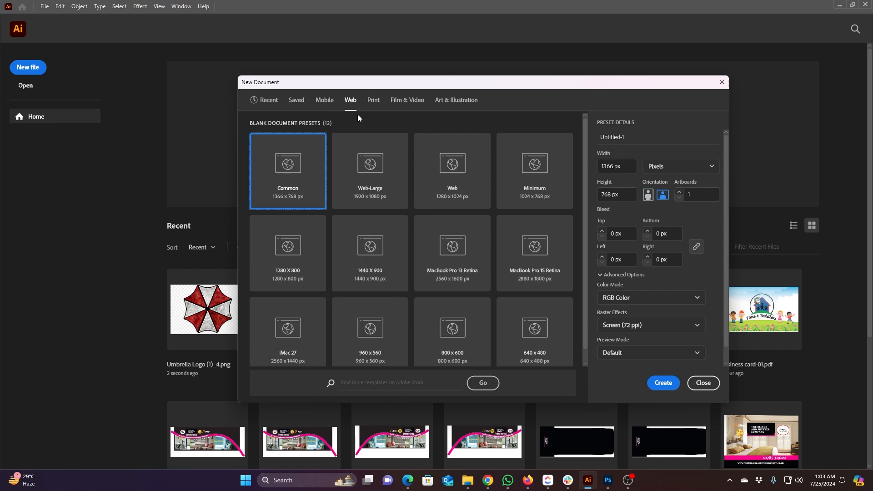
scroll(522, 206, "down", 1)
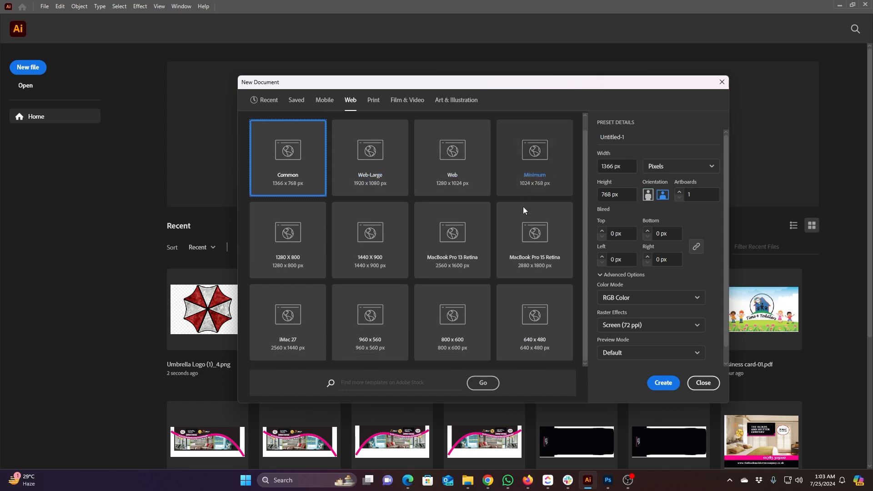
left_click(373, 100)
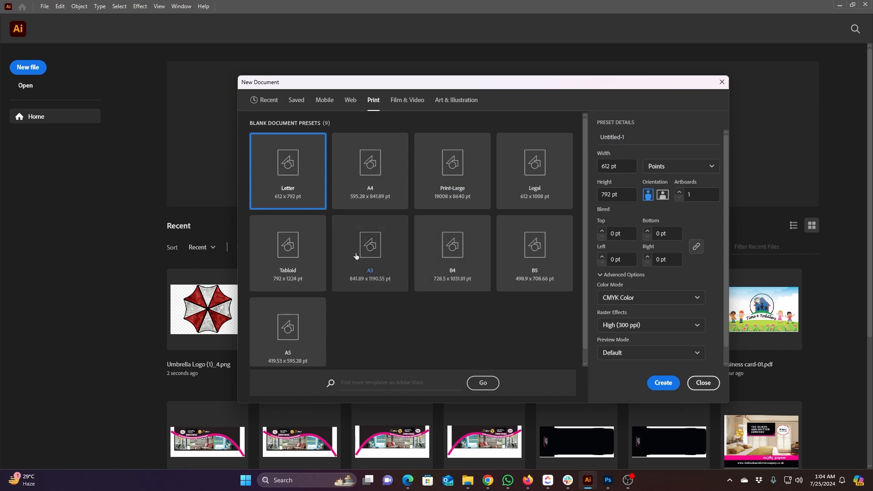
left_click(403, 101)
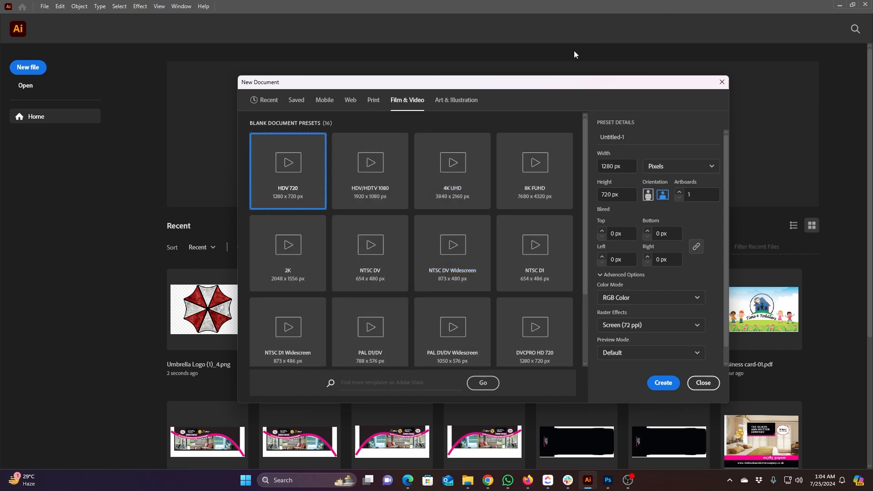
left_click(455, 102)
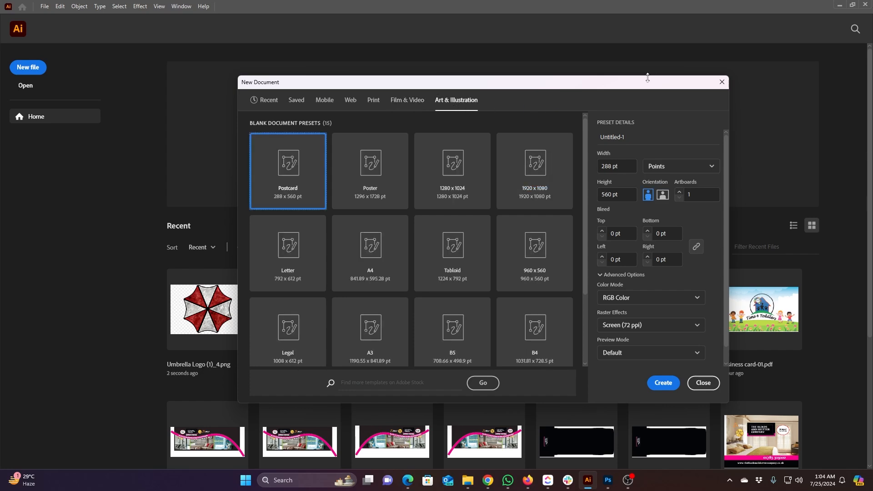
Return to the Print presets and use Letter as the base for the new document.
left_click(373, 101)
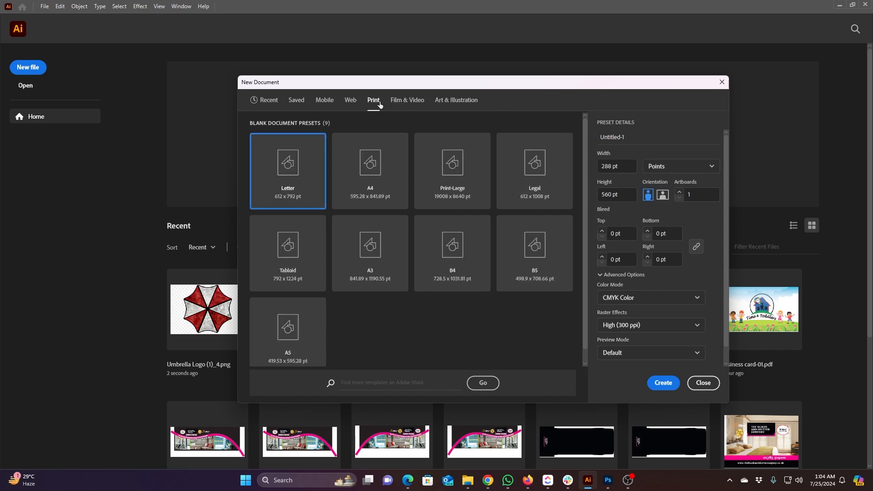
left_click(356, 101)
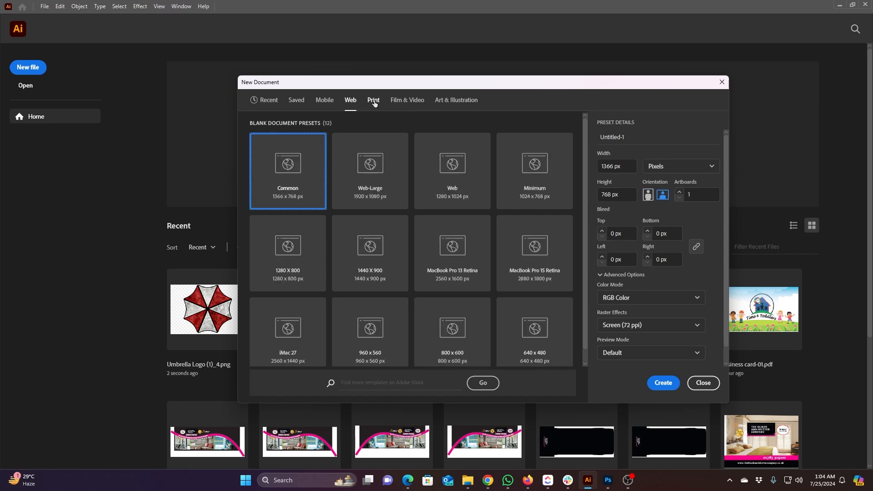
left_click(373, 101)
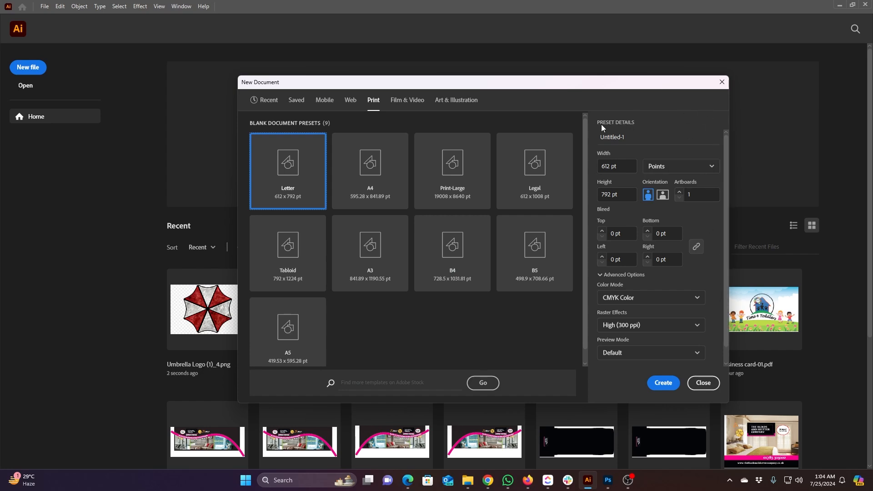
Name the new document "Business card".
left_click(631, 137)
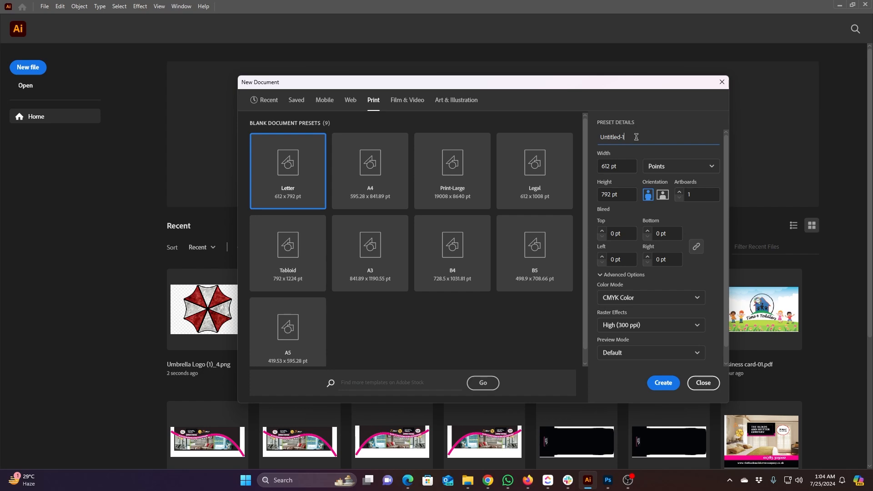
left_click_drag(625, 137, 596, 138)
left_click(635, 138)
double_click(628, 138)
key("BackSpace")
type("Business card")
Name the new document "Letterhead" and set its units to inches.
left_click_drag(700, 137, 559, 146)
type("Letterhead")
left_click(625, 196)
left_click(624, 164)
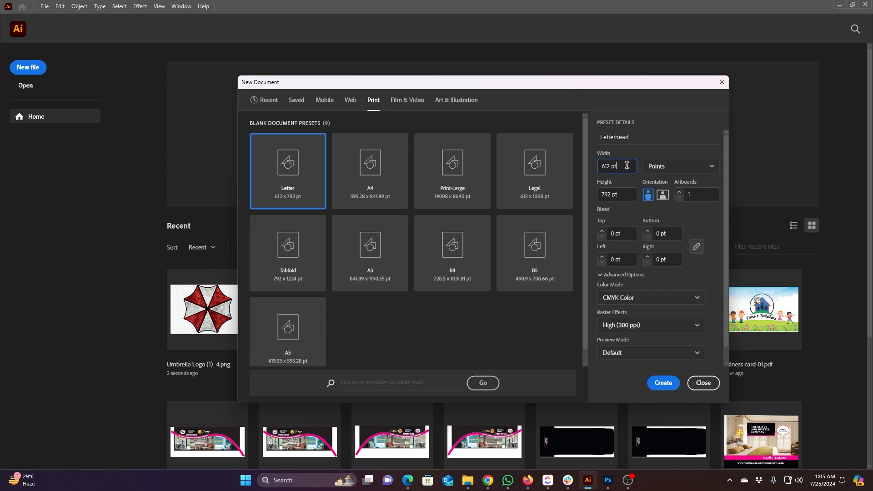
left_click(678, 164)
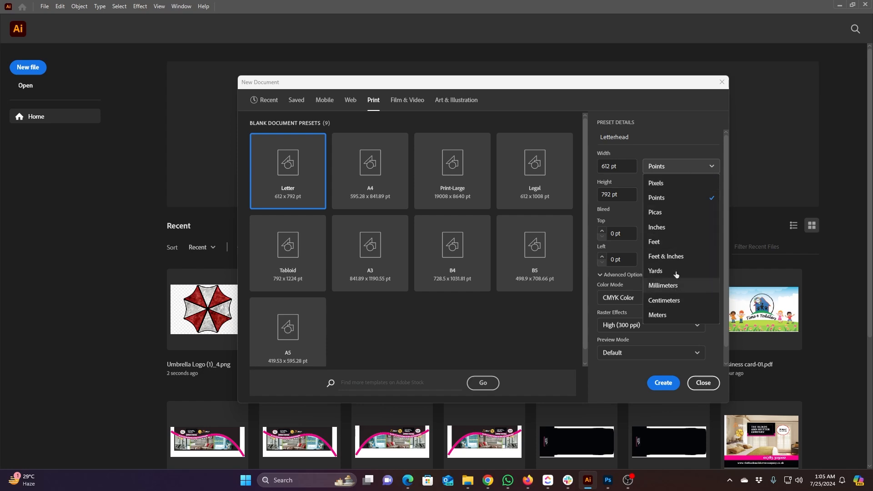
left_click(677, 229)
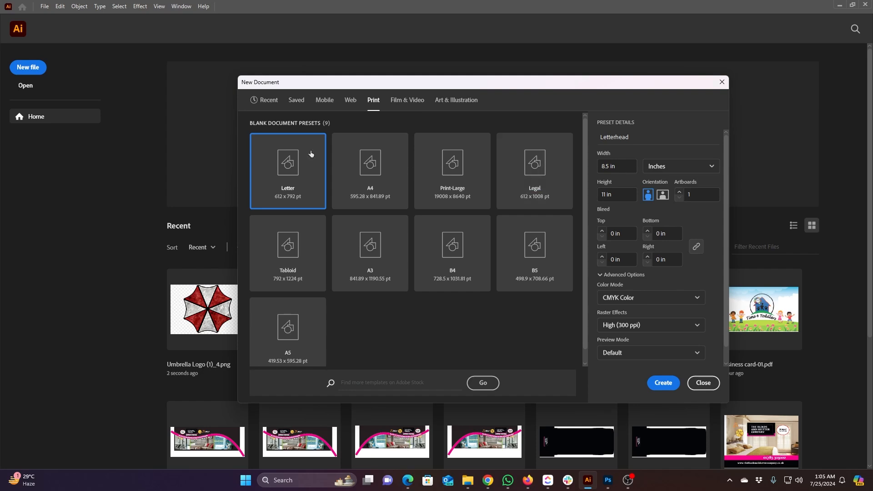
Set the Letterhead document to landscape orientation with 2 artboards.
left_click(621, 165)
left_click(623, 197)
left_click(623, 180)
left_click(662, 195)
left_click(701, 195)
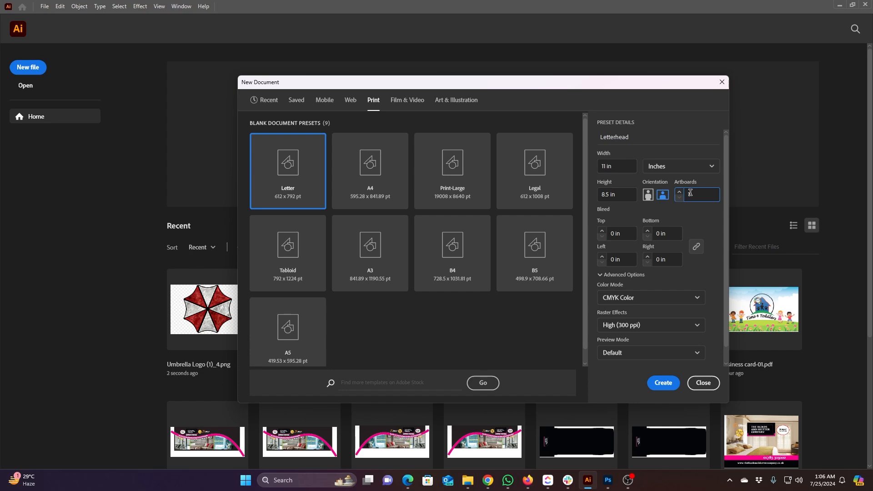
left_click(679, 192)
left_click(703, 194)
Set the bleed to 0.125 in on all four sides.
left_click(624, 235)
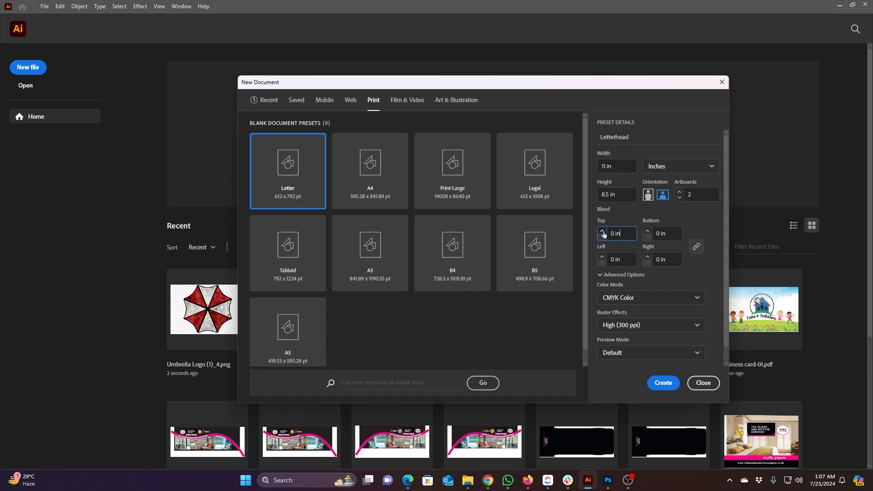
left_click(602, 230)
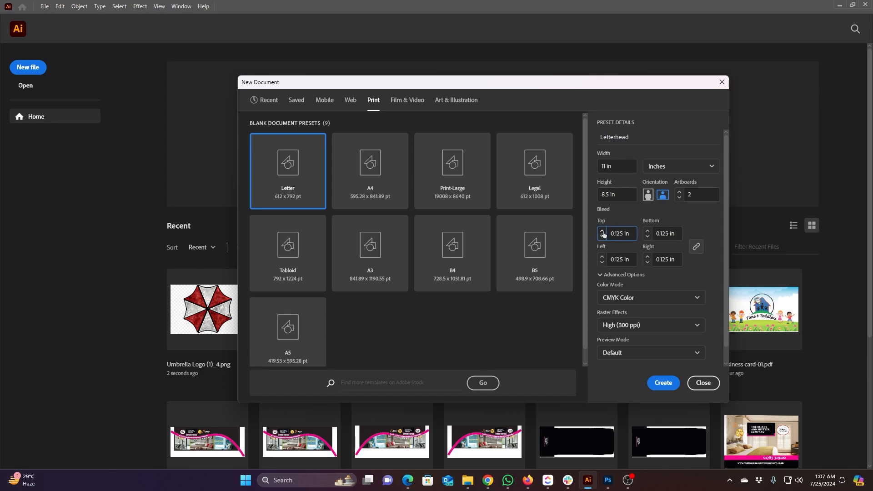
left_click(633, 234)
Choose High (300 ppi) raster effects in the advanced options and create the document.
scroll(725, 250, "down", 1)
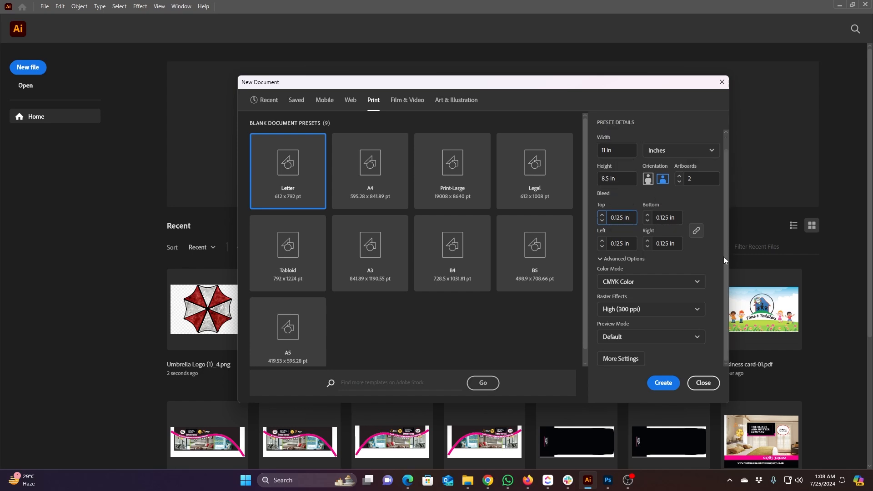
left_click(601, 259)
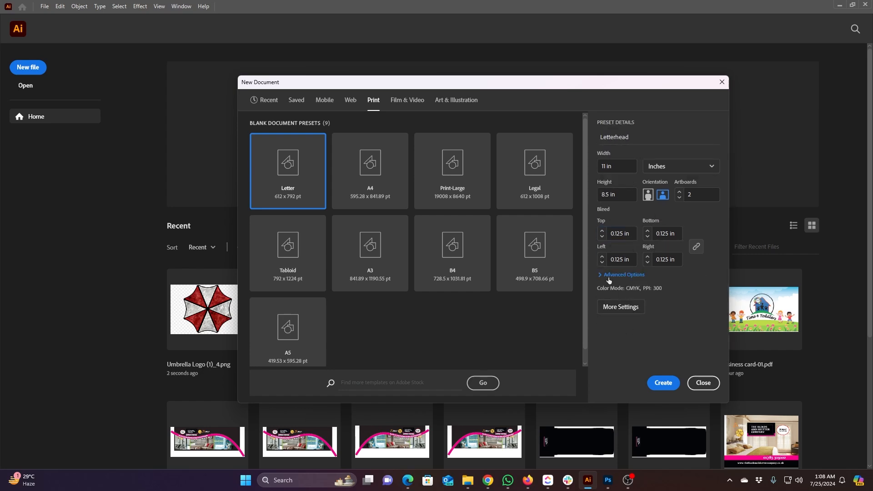
left_click(607, 275)
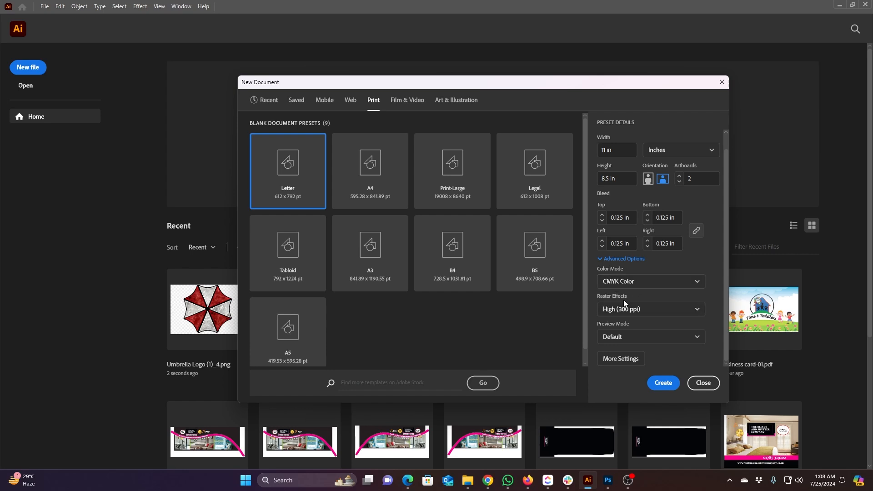
left_click(630, 313)
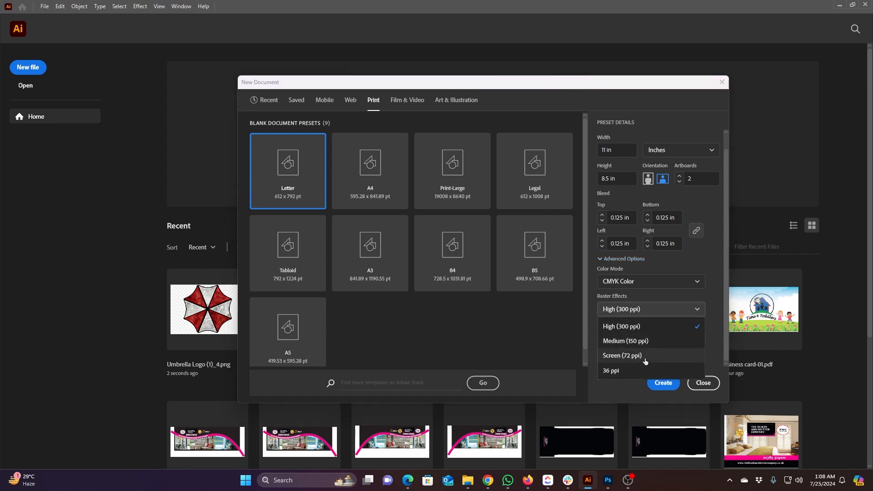
left_click(646, 332)
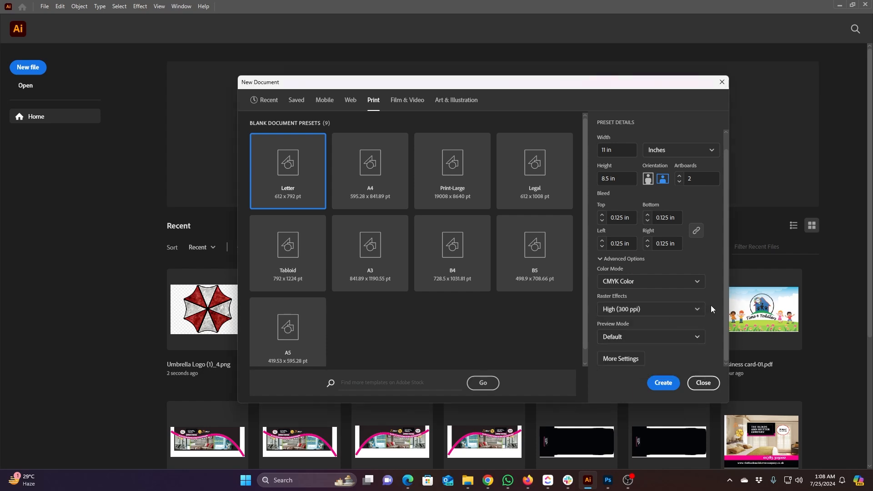
left_click(694, 309)
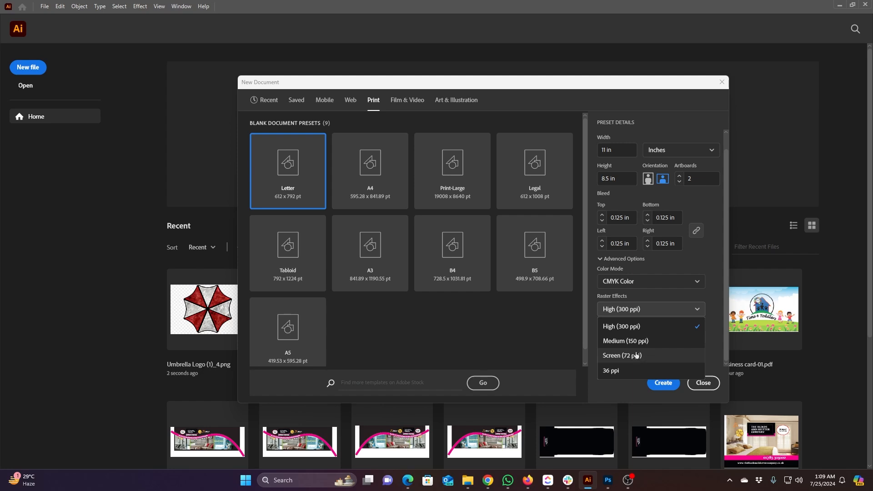
left_click(642, 327)
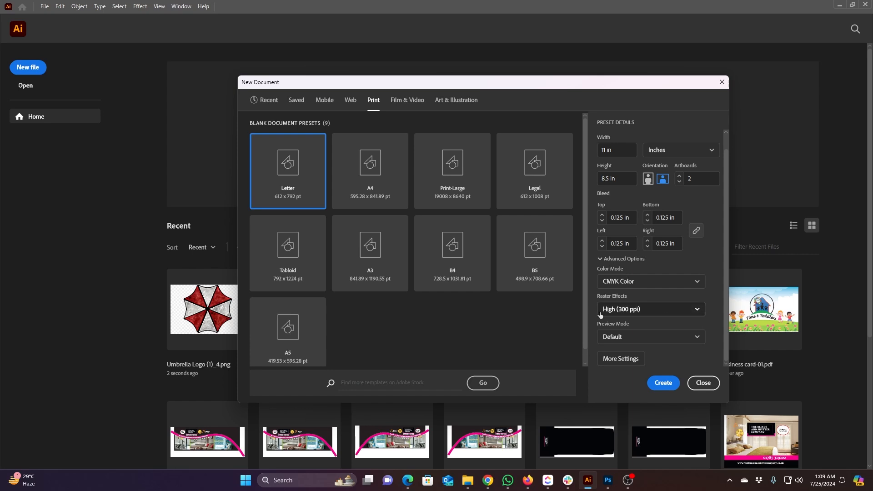
left_click(664, 383)
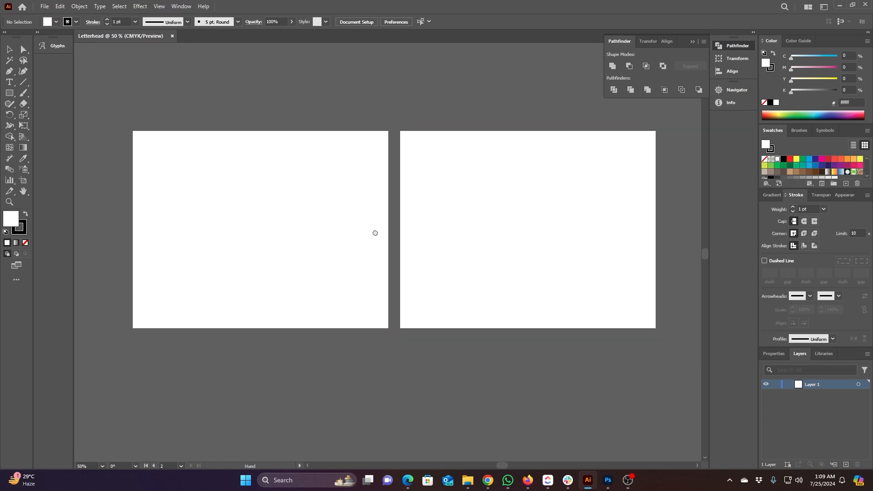
Move Artboard 1 farther from Artboard 2, to about X 3.951 in, and change it to portrait orientation.
scroll(374, 231, "up", 2)
scroll(374, 232, "left", 2)
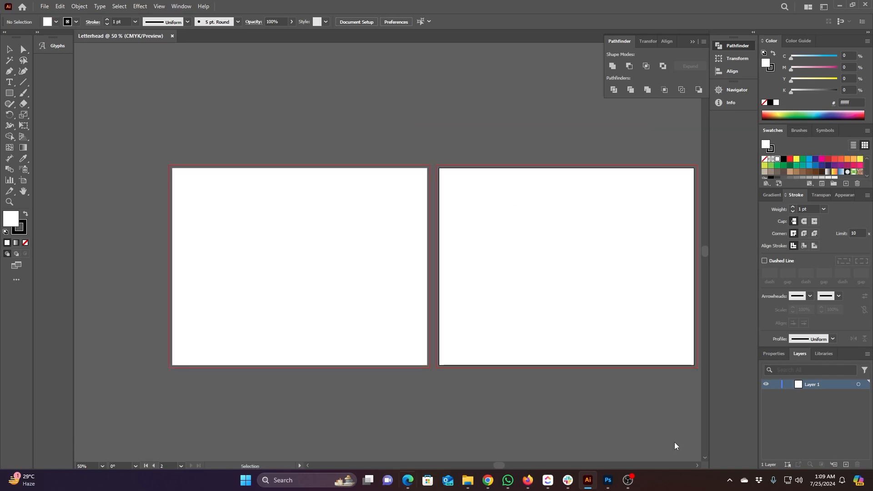
scroll(305, 209, "left", 1)
left_click(23, 180)
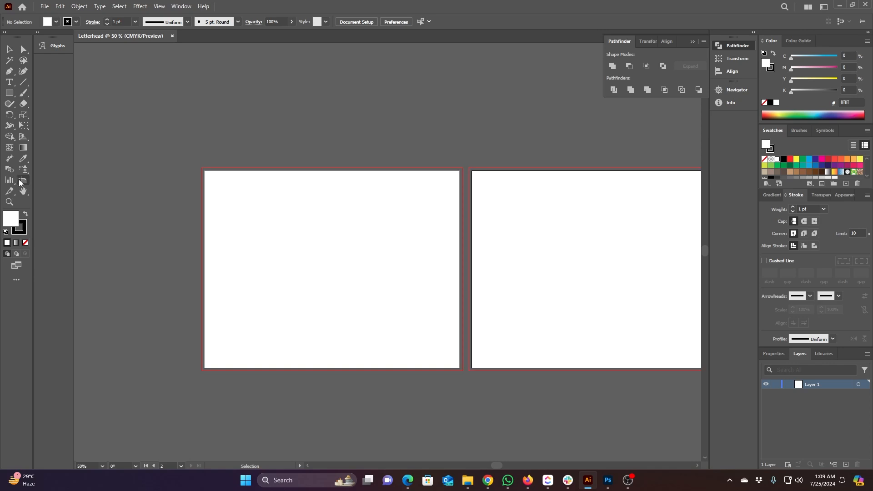
left_click_drag(302, 247, 266, 245)
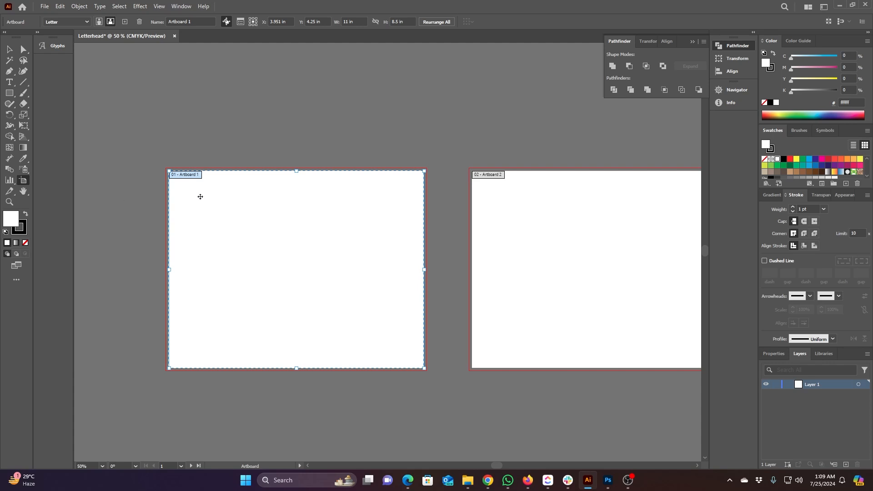
left_click(98, 21)
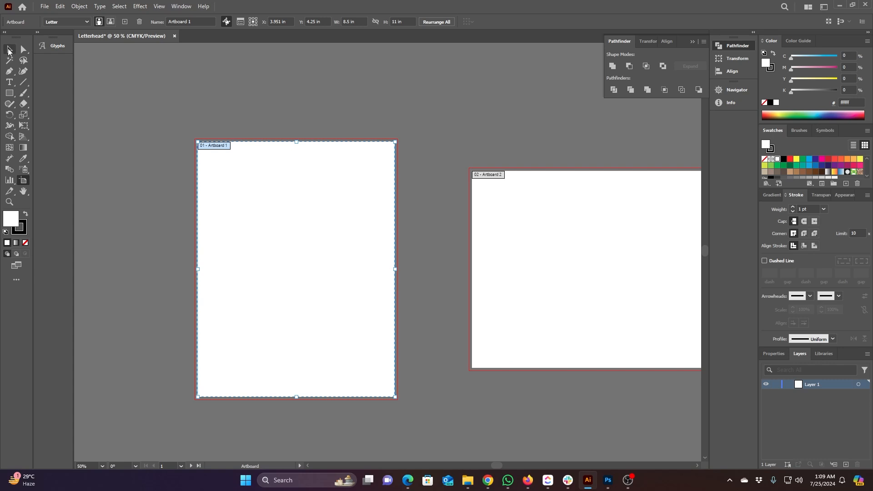
left_click(9, 50)
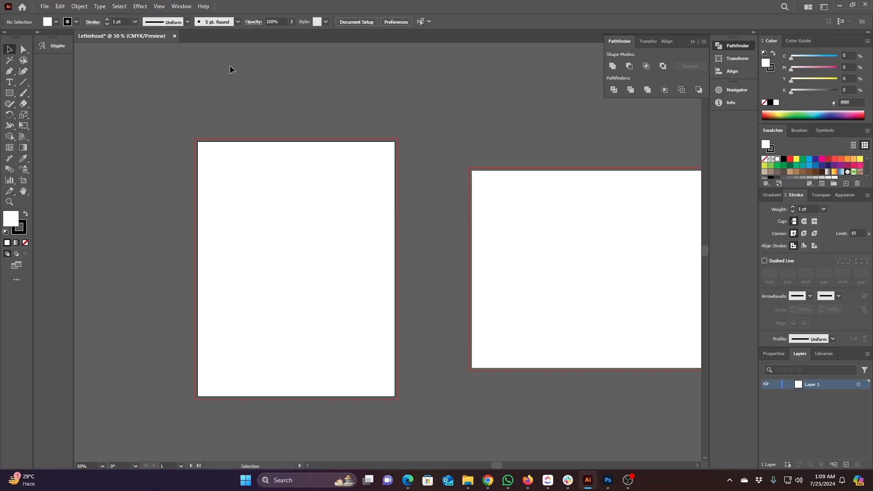
Reset the Essentials workspace to its default panel layout.
left_click(156, 5)
left_click(181, 5)
left_click(180, 6)
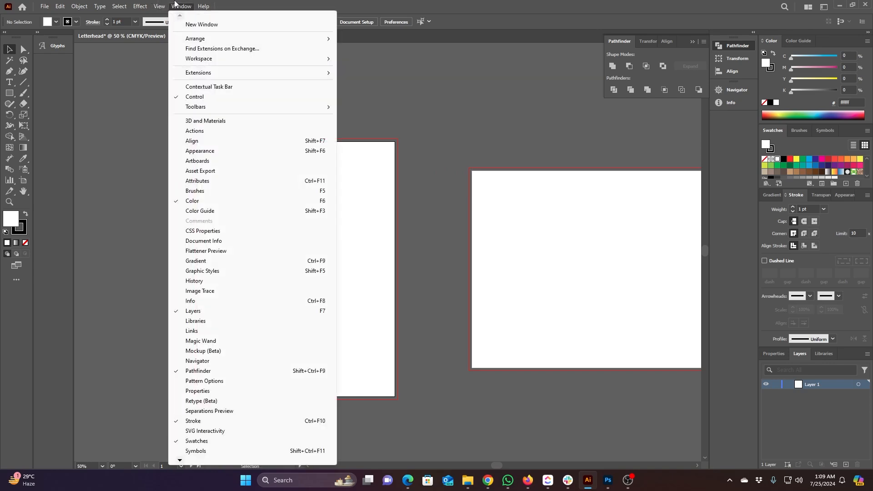
mouse_move(216, 64)
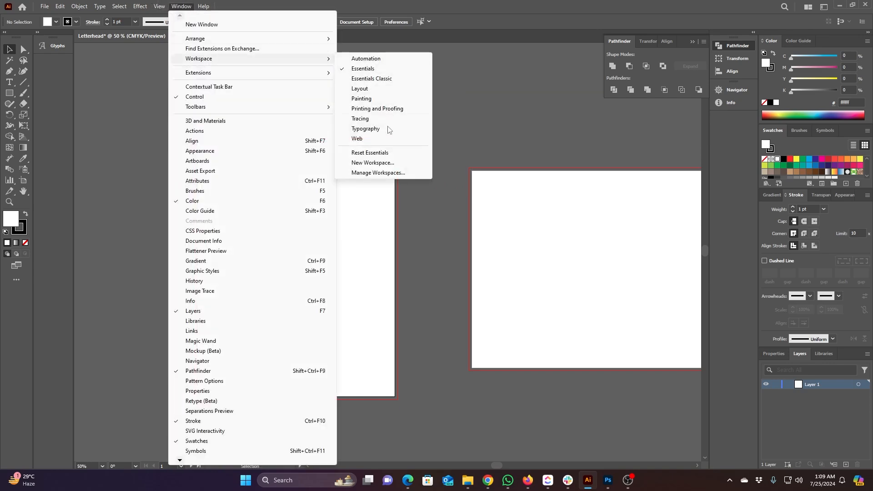
left_click(368, 153)
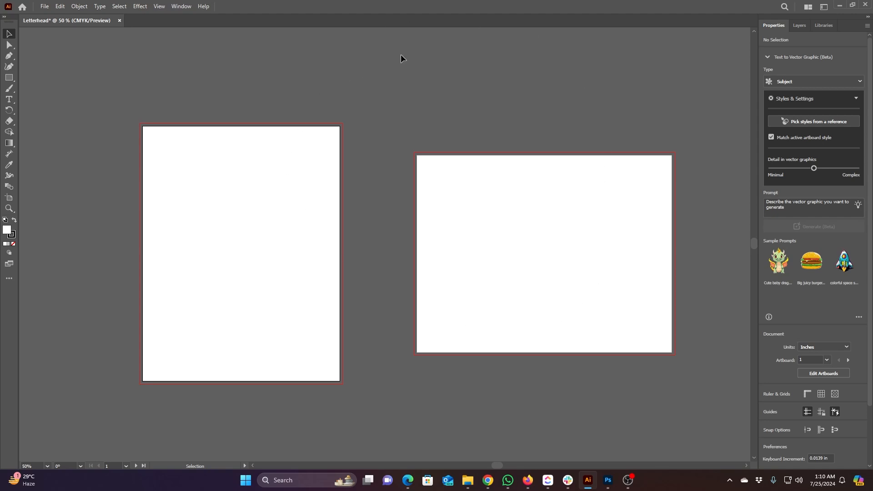
Inspect the bleed area along the edges of Artboard 1 up close and return to an overview of both artboards.
scroll(337, 129, "up", 7)
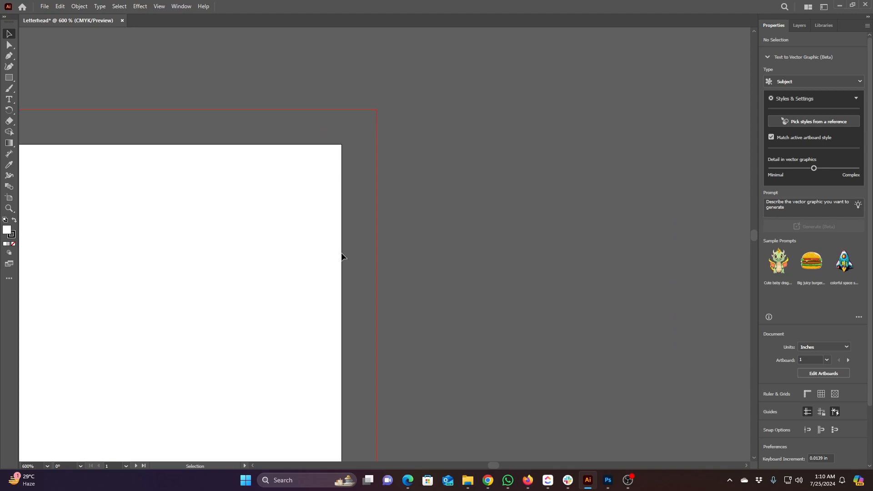
scroll(511, 183, "down", 7)
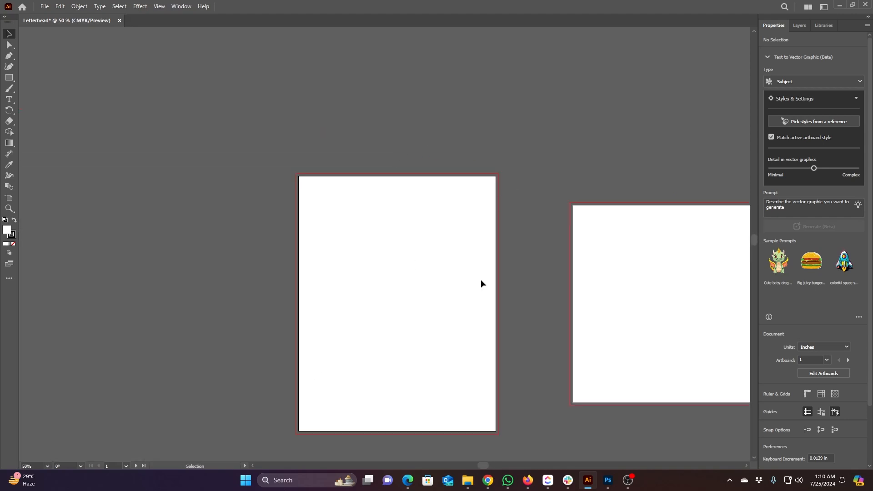
scroll(423, 178, "up", 8)
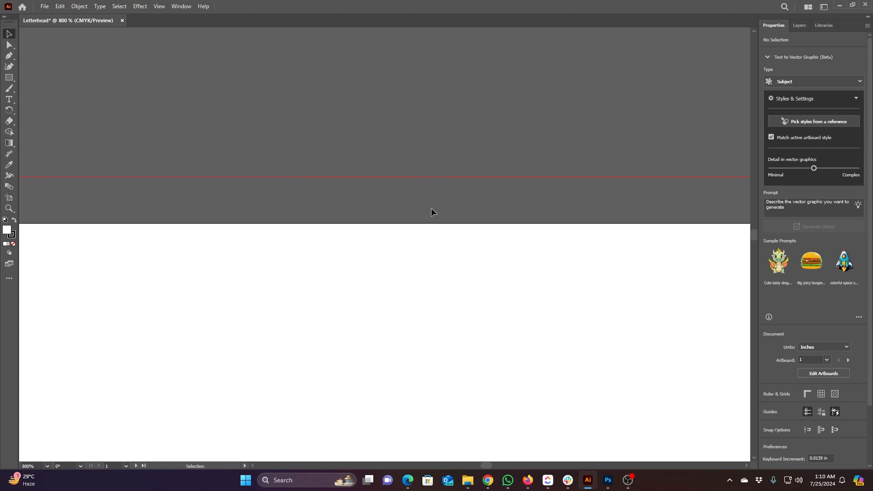
scroll(431, 210, "down", 10)
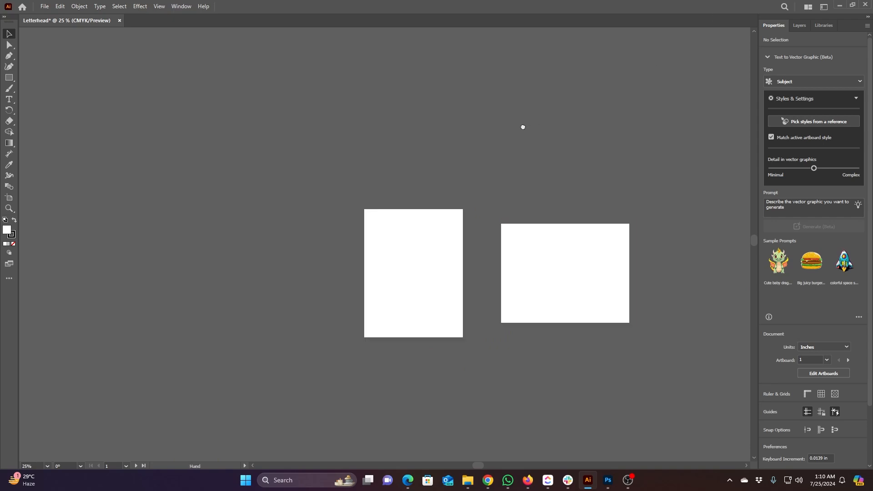
left_click_drag(523, 127, 472, 139)
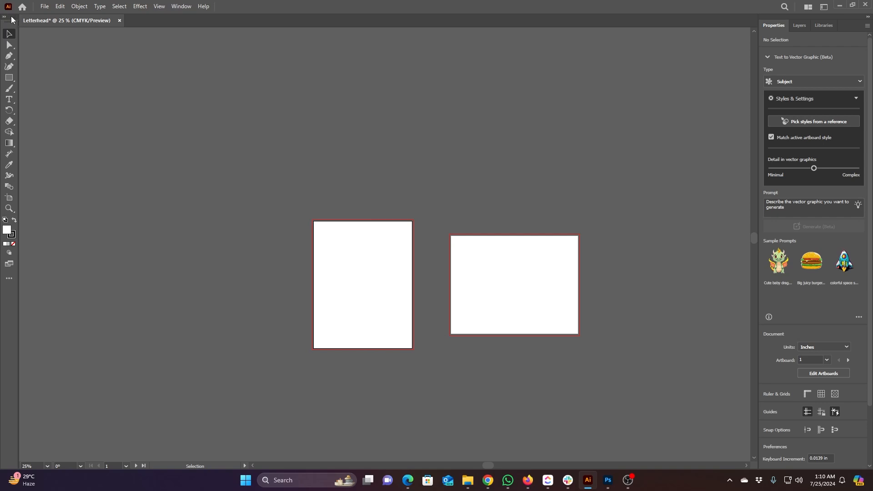
Switch the toolbar to a docked two-column layout and display the Control bar.
left_click_drag(11, 18, 186, 80)
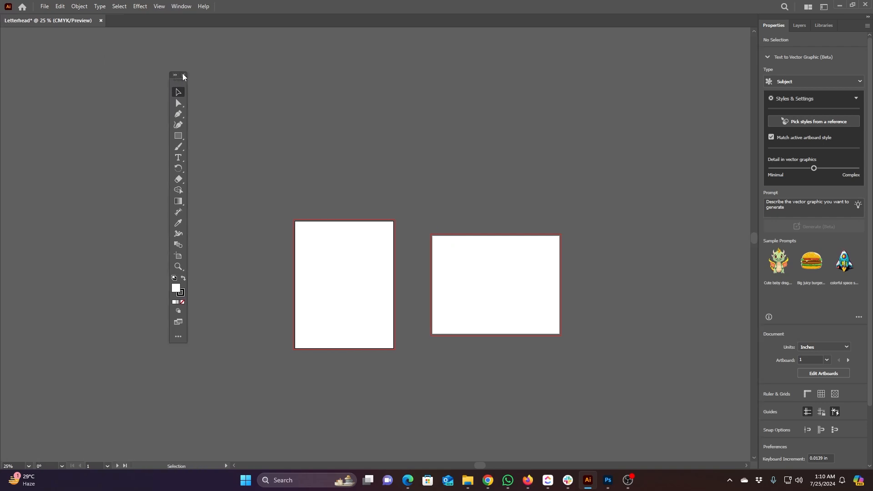
left_click(176, 75)
left_click_drag(183, 81, 10, 28)
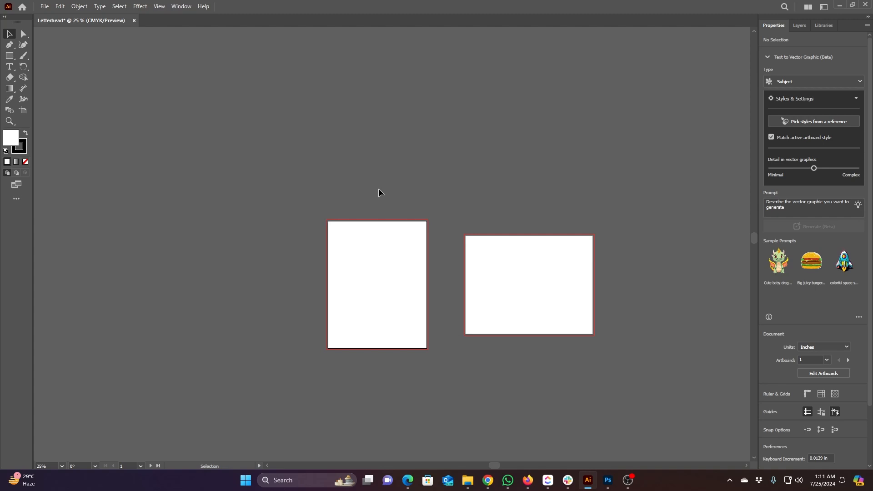
left_click(184, 7)
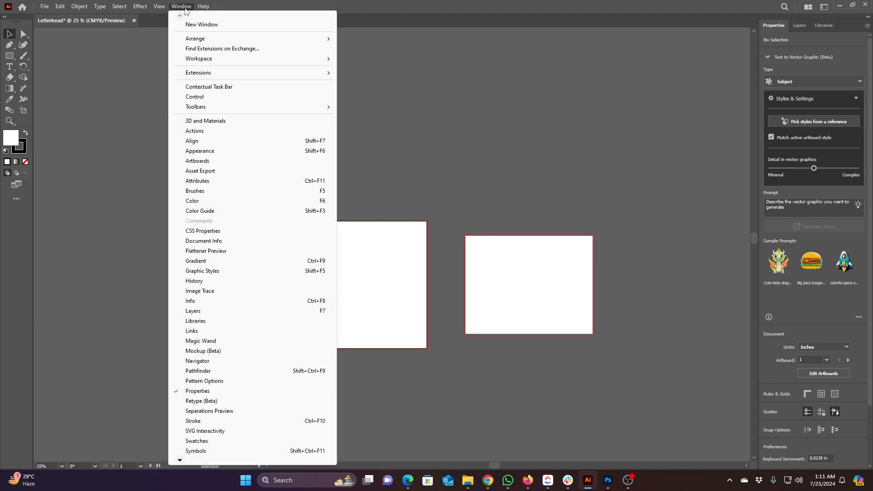
left_click(215, 97)
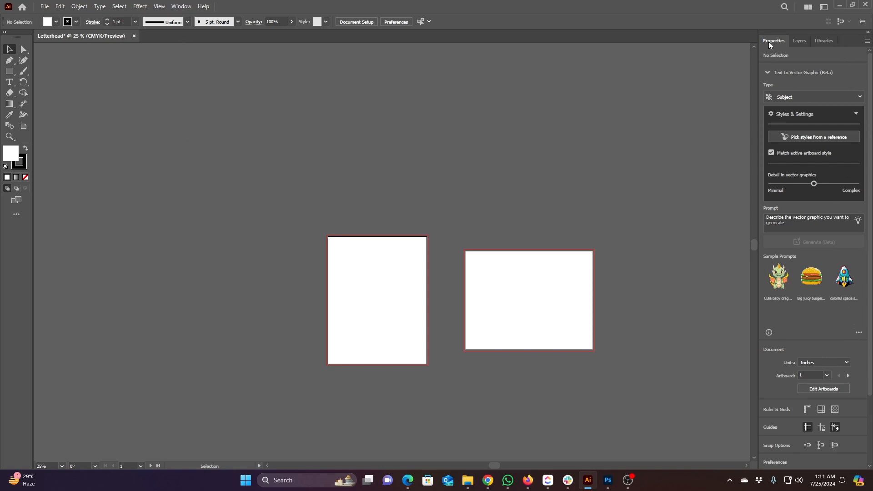
Look through the Layers and Libraries panels and return to the Properties panel.
left_click(800, 43)
left_click(830, 43)
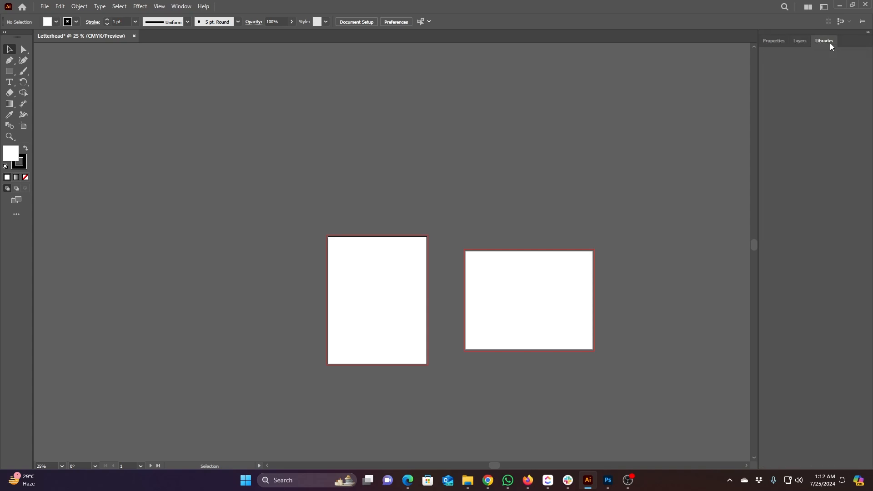
left_click(777, 42)
left_click(799, 40)
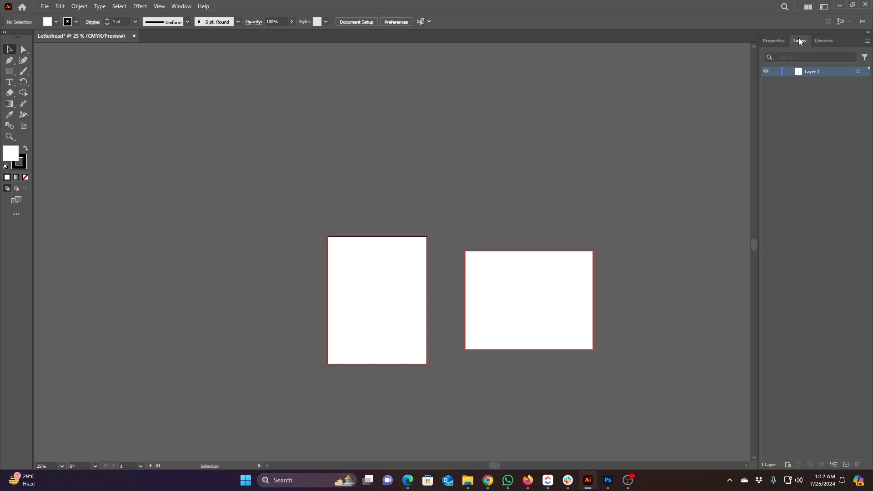
left_click(778, 41)
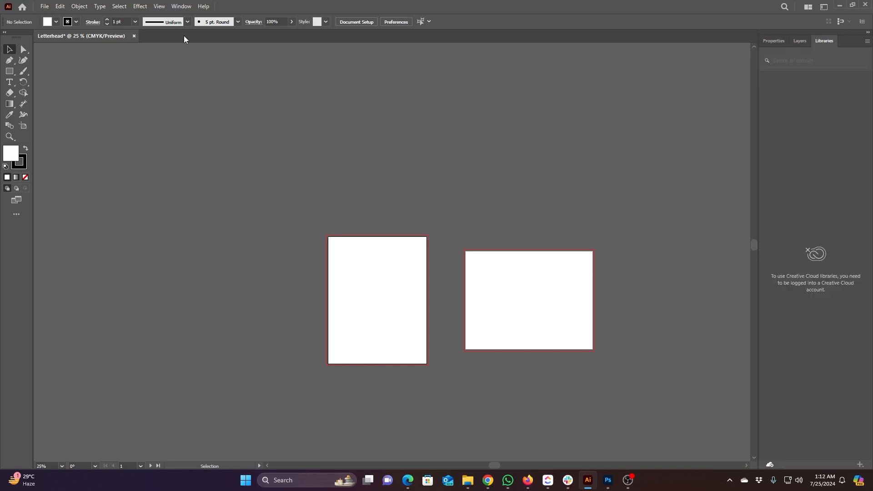
left_click(779, 43)
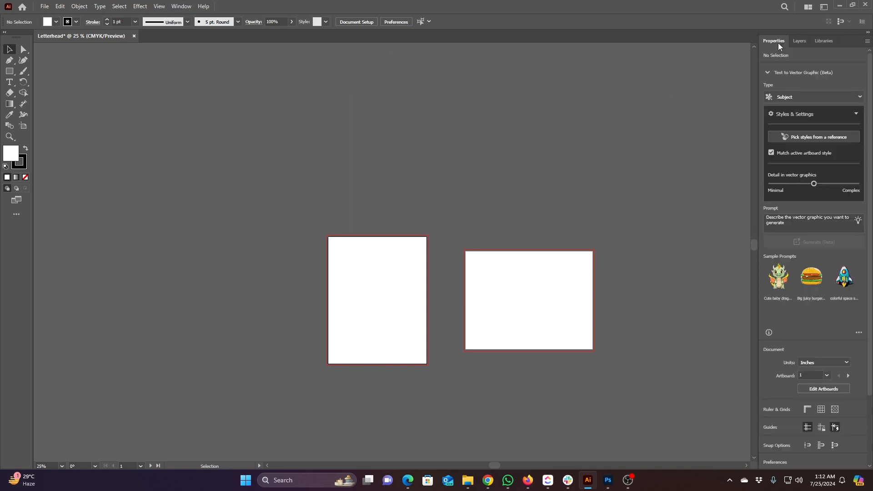
Display the Color panel and dock it above the Properties panel group.
left_click(178, 8)
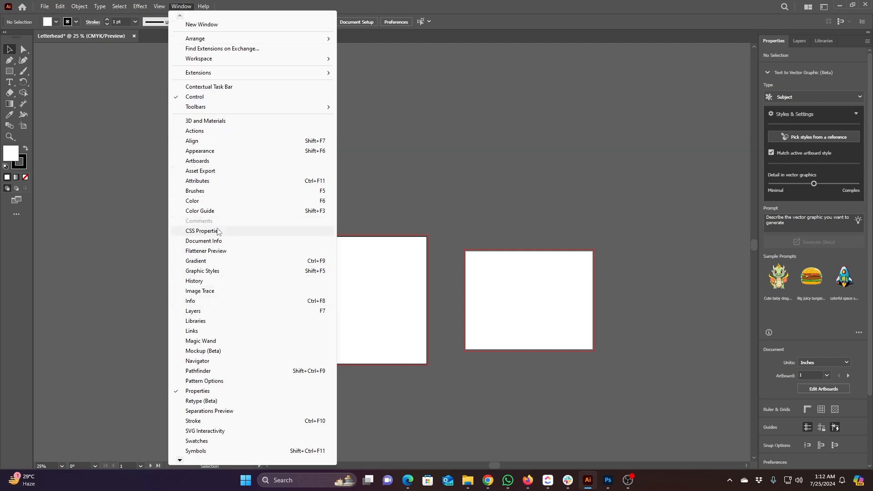
left_click(223, 201)
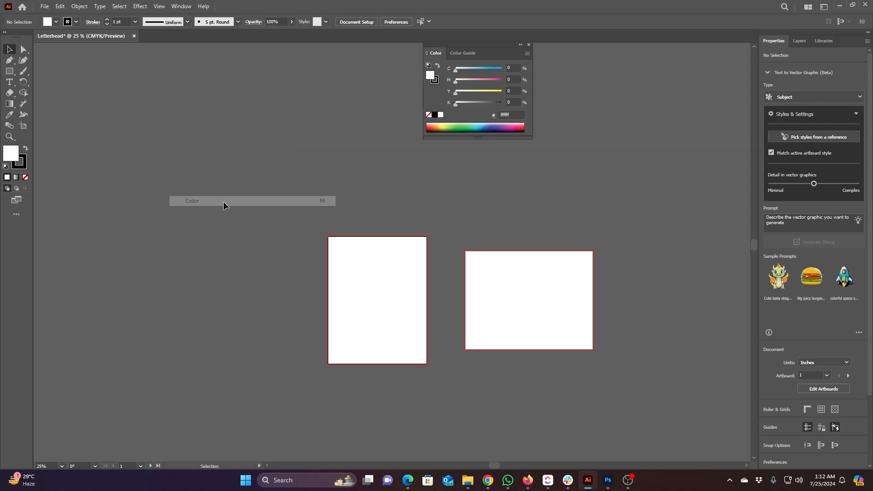
left_click_drag(463, 43, 799, 29)
Display the Swatches, Brushes and Symbols panel group and dock it between Color and Properties with Swatches active.
left_click(181, 6)
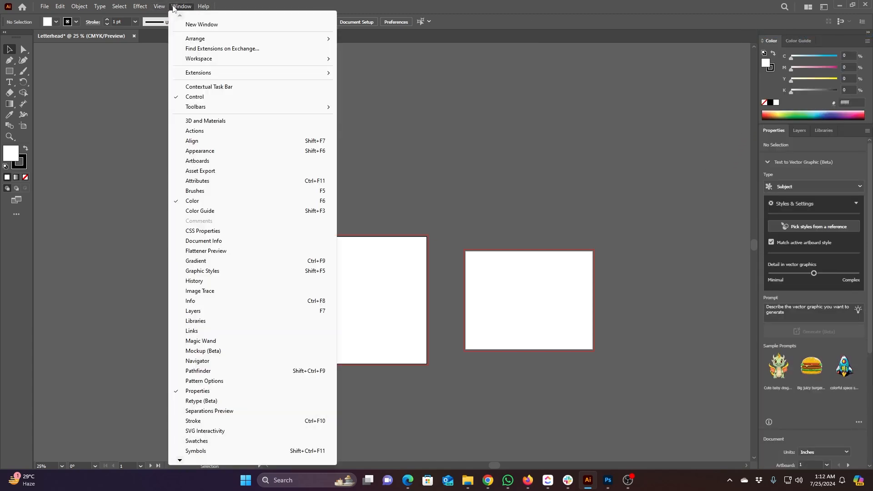
left_click(206, 440)
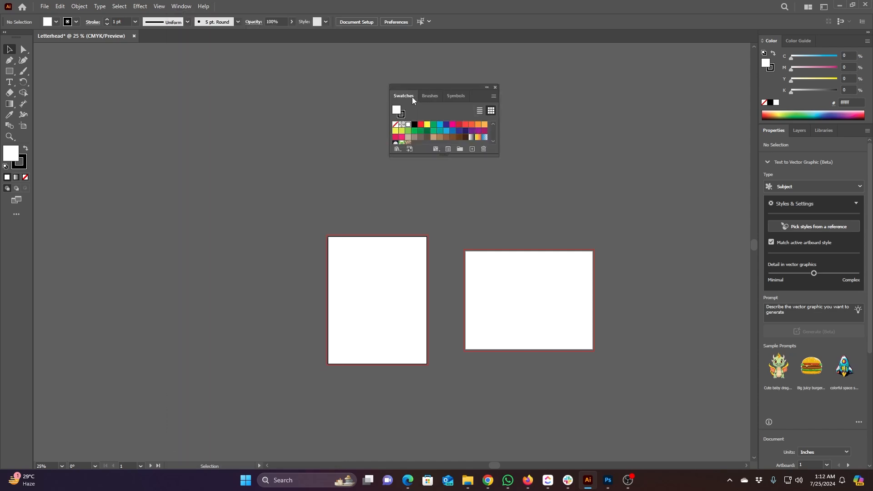
left_click(429, 96)
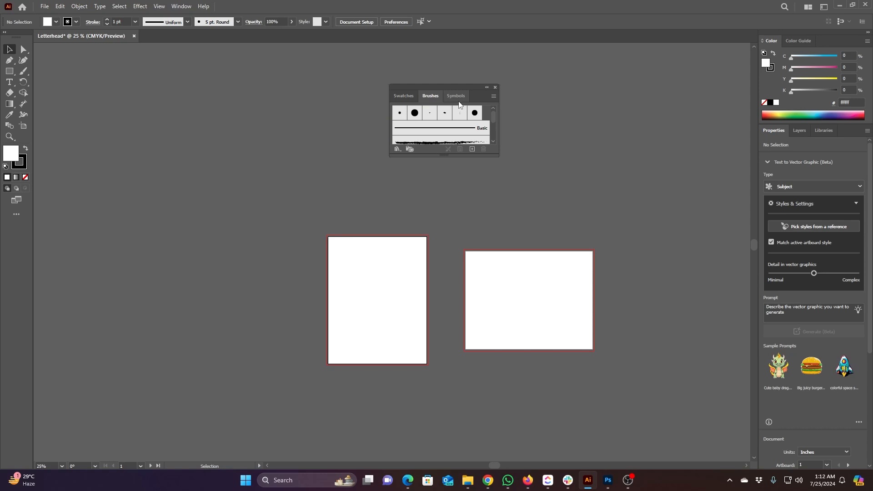
left_click(459, 100)
left_click(403, 96)
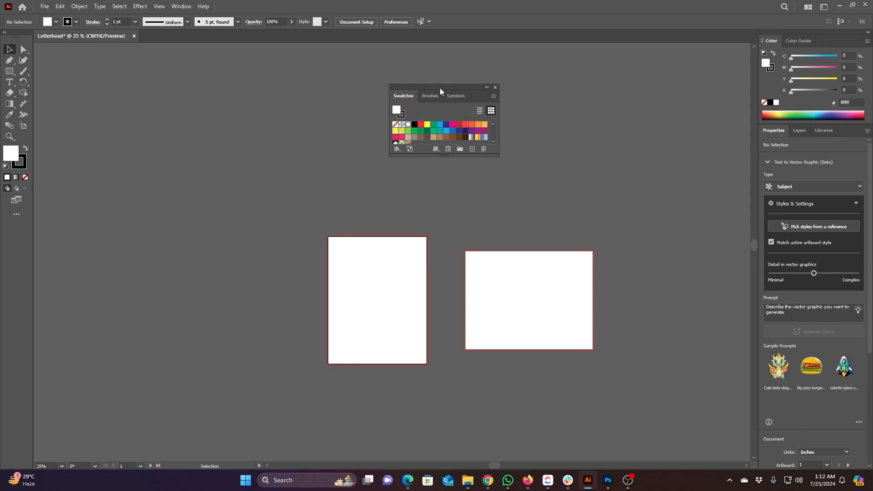
left_click_drag(440, 88, 812, 122)
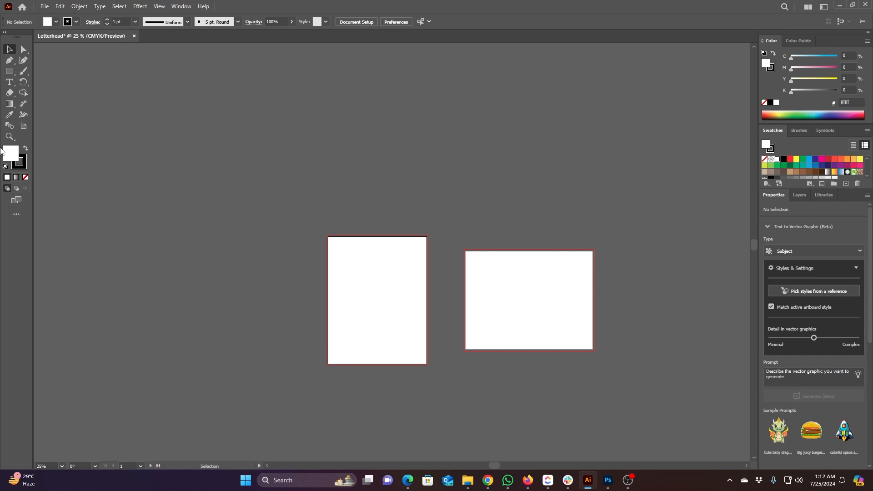
Display the Gradient and Appearance panels and place them floating side by side over the canvas.
left_click(181, 6)
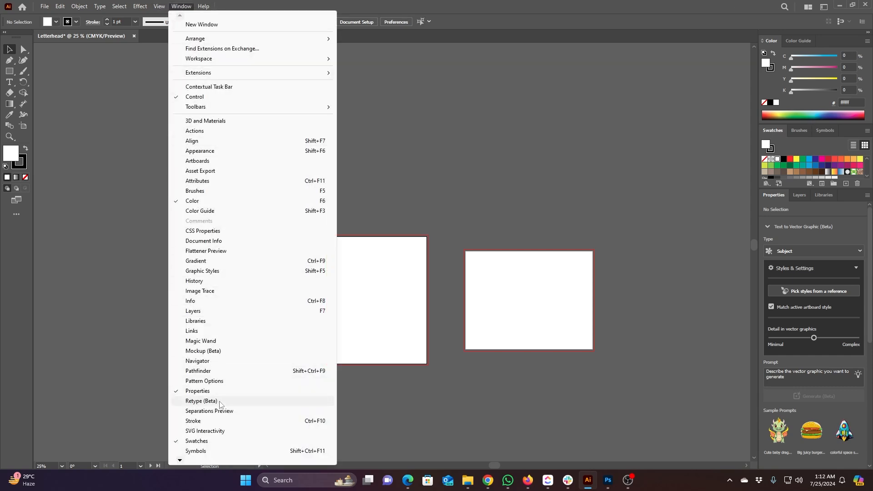
left_click(213, 261)
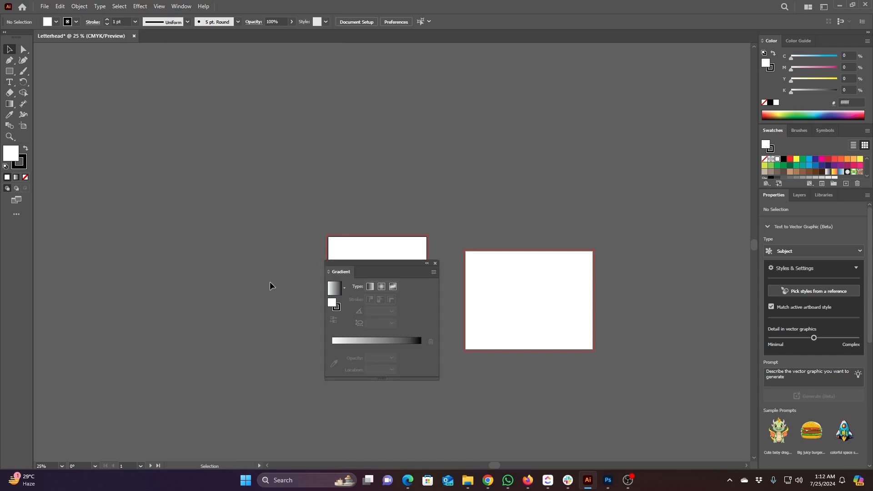
left_click_drag(390, 267, 164, 182)
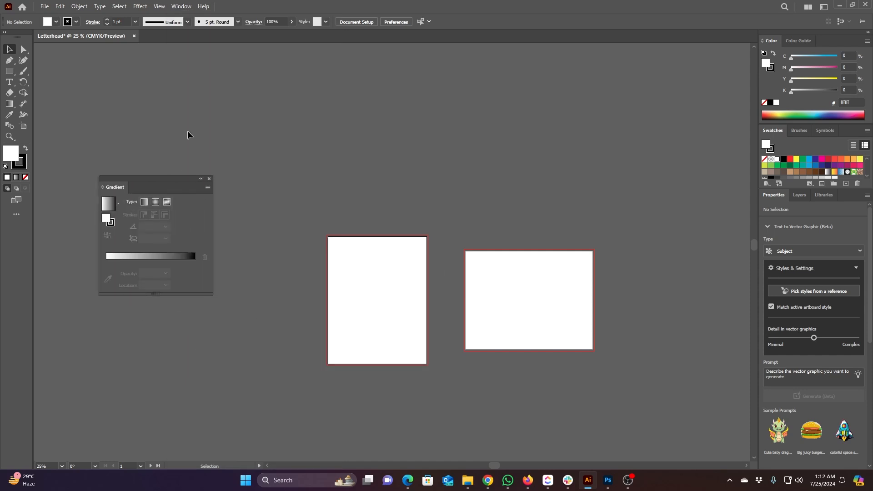
left_click(184, 8)
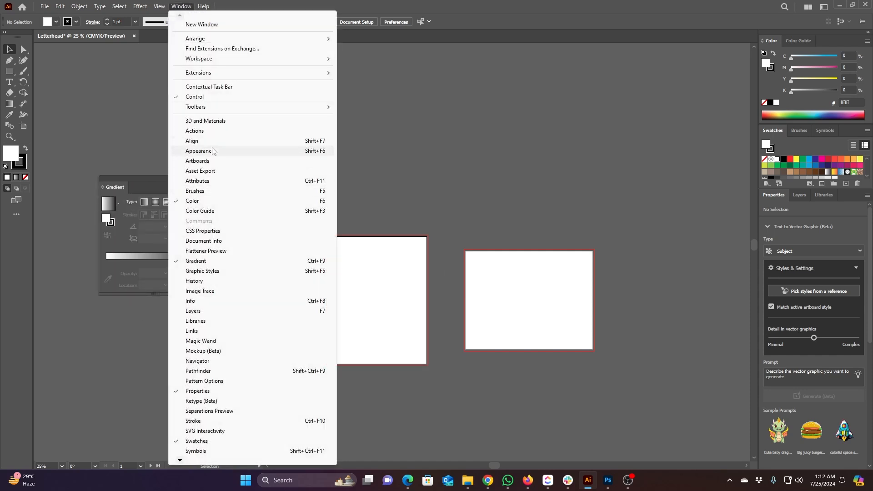
left_click(213, 152)
left_click_drag(388, 157, 307, 185)
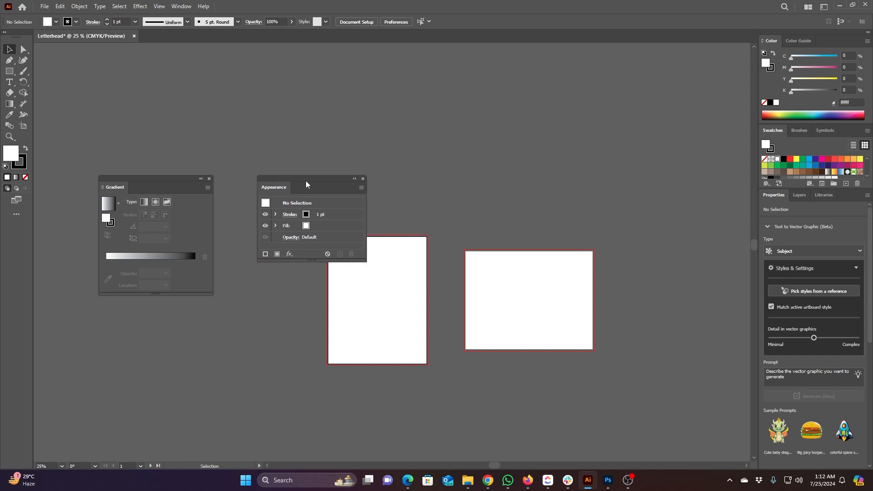
Display the Stroke and Transparency panel group and float it above the landscape artboard with Transparency active.
left_click(180, 6)
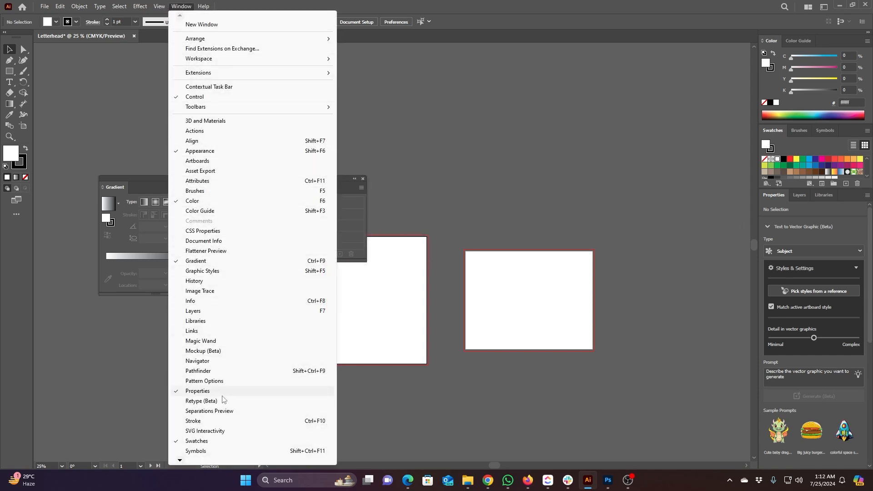
left_click(213, 420)
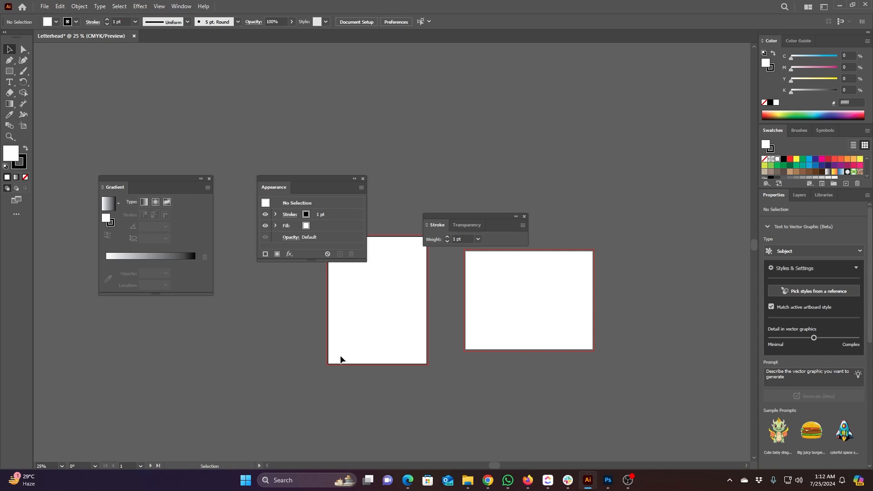
left_click_drag(477, 225, 420, 153)
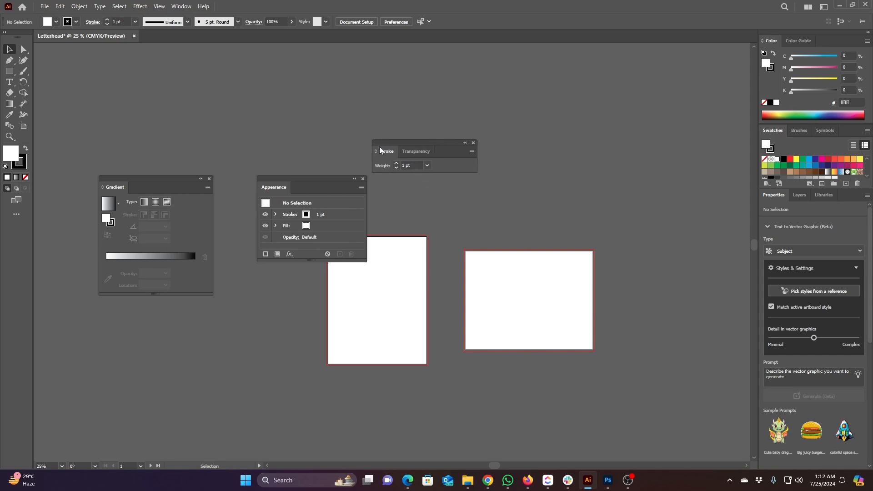
left_click(419, 152)
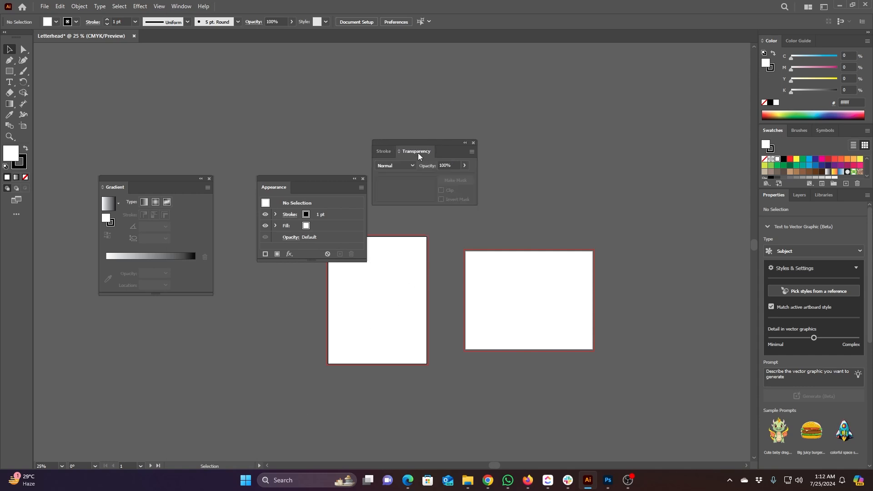
left_click(383, 152)
left_click(420, 152)
mouse_move(443, 145)
left_mouse_down()
mouse_move(416, 115)
mouse_move(446, 113)
mouse_move(484, 134)
mouse_move(444, 155)
mouse_move(550, 139)
mouse_move(539, 127)
left_mouse_up()
Enlarge the docked Swatches panel and group the floating Gradient panel with Stroke and Transparency.
left_click_drag(165, 182, 190, 130)
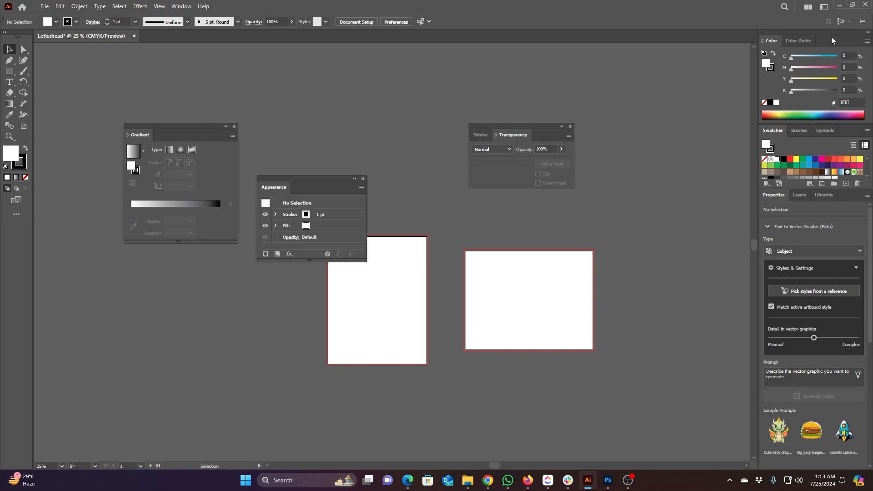
mouse_move(830, 42)
left_mouse_down()
mouse_move(341, 94)
mouse_move(328, 64)
mouse_move(822, 64)
mouse_move(825, 36)
left_mouse_up()
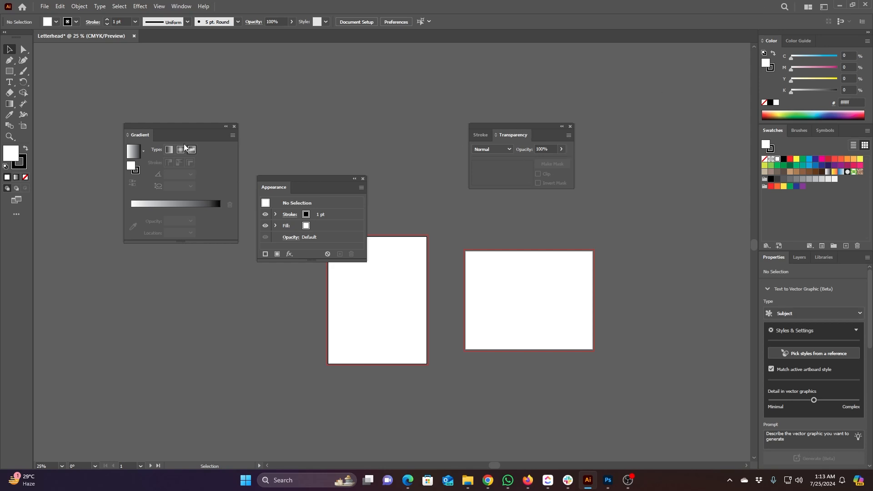
mouse_move(184, 132)
left_mouse_down()
mouse_move(560, 164)
mouse_move(519, 142)
mouse_move(520, 127)
left_mouse_up()
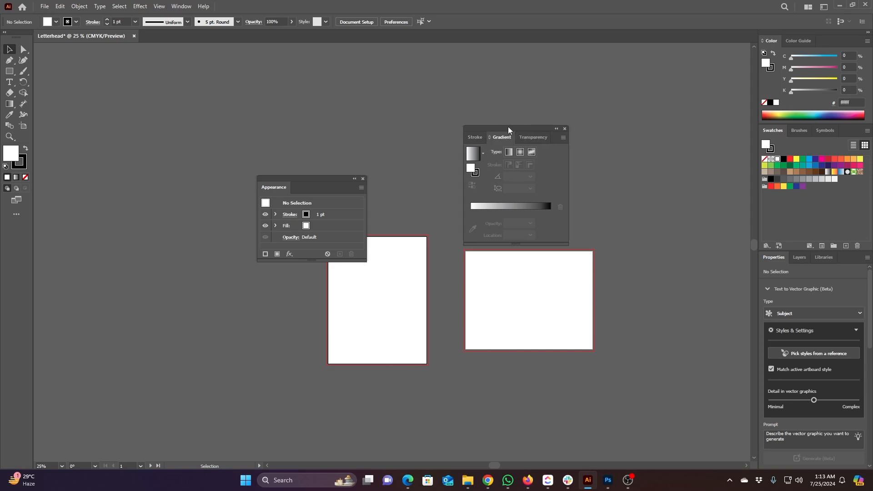
Dock the Gradient group between Swatches and Properties, and add the floating Appearance panel to the Properties, Layers and Libraries group.
mouse_move(509, 126)
left_mouse_down()
mouse_move(558, 125)
mouse_move(805, 165)
mouse_move(814, 124)
mouse_move(821, 359)
mouse_move(800, 264)
mouse_move(807, 244)
left_mouse_up()
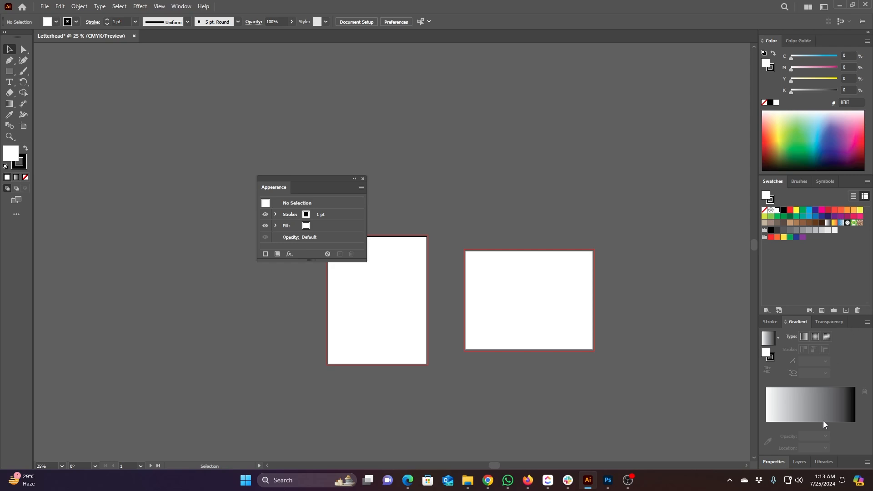
left_click(798, 461)
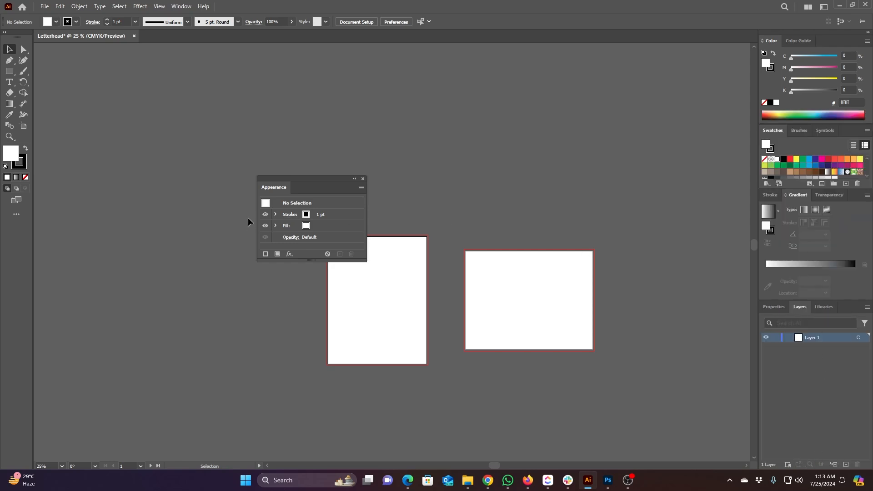
mouse_move(304, 181)
left_mouse_down()
mouse_move(695, 260)
mouse_move(812, 328)
mouse_move(801, 307)
left_mouse_up()
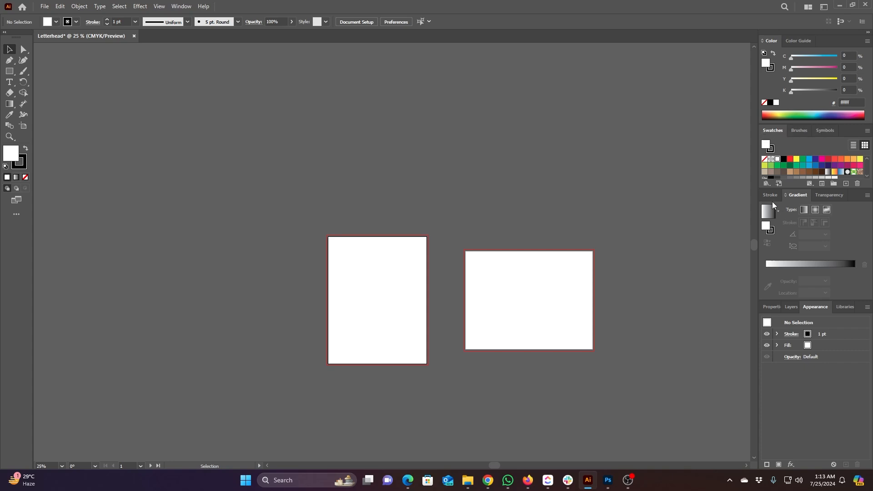
Bring Transparency to the front of its group and look through the Properties, Layers, Appearance and Libraries panels.
left_click(829, 195)
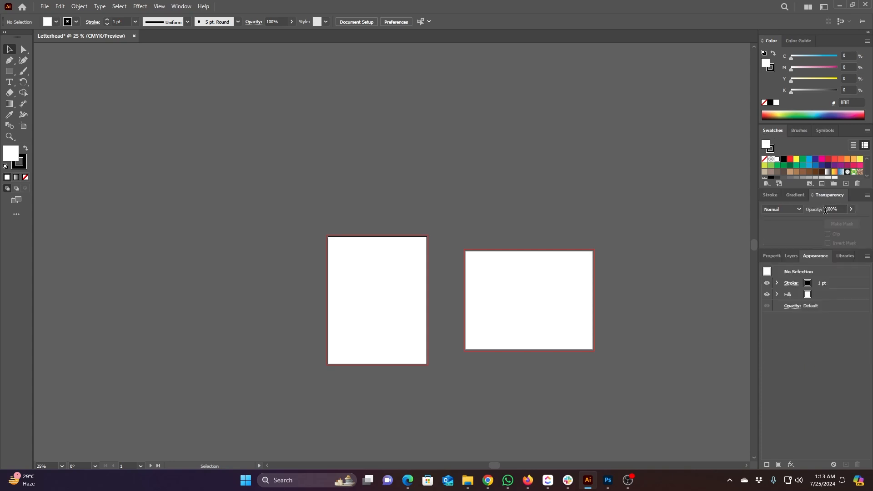
left_click(772, 257)
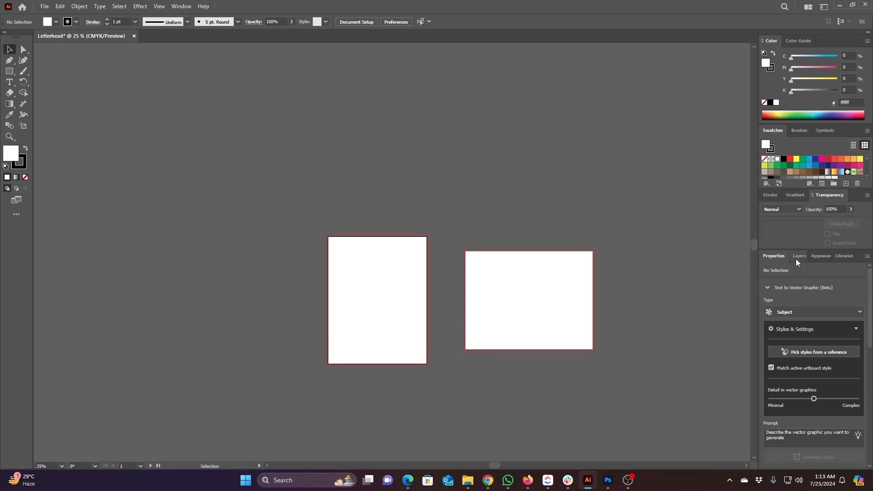
left_click(798, 257)
left_click(817, 258)
left_click(848, 258)
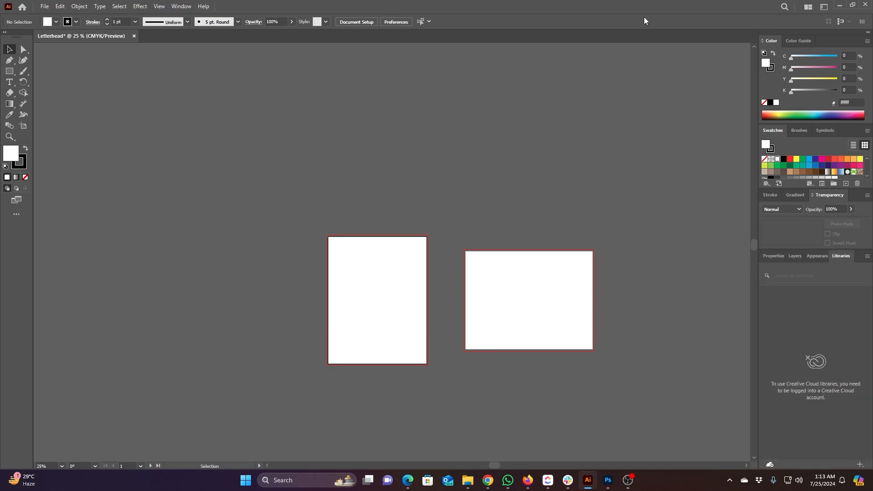
Display the Pathfinder, Align and Transform group, dock it as a separate column beside Color, and collapse it to labelled icons.
left_click(175, 6)
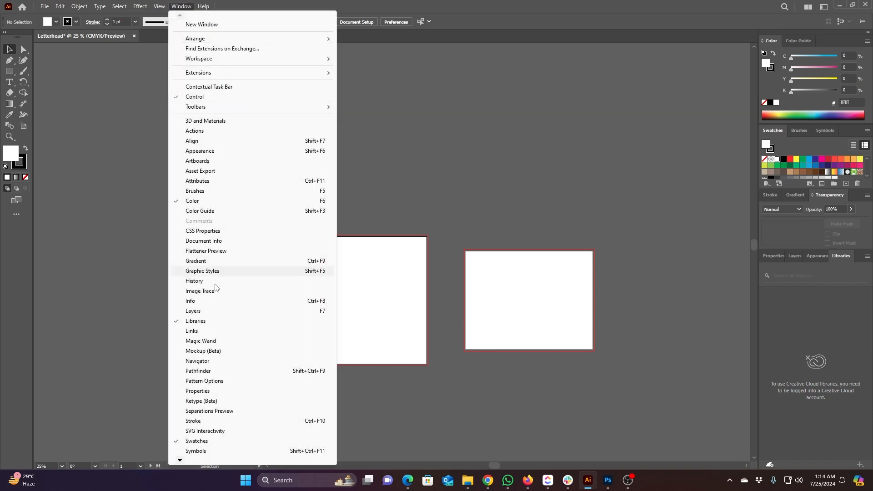
left_click(238, 372)
left_click_drag(96, 308, 752, 47)
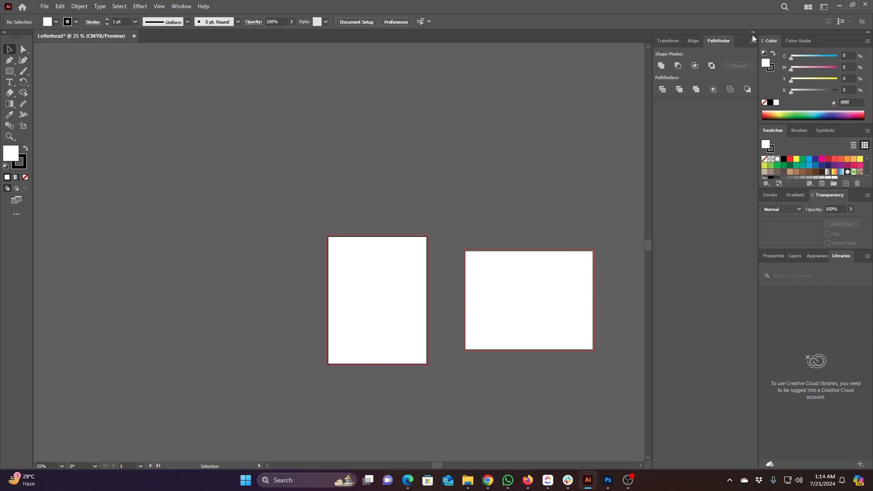
left_click(753, 35)
Expand the collapsed Pathfinder, Align and Transform panels one after another to view their options, and collapse them again.
left_click(741, 71)
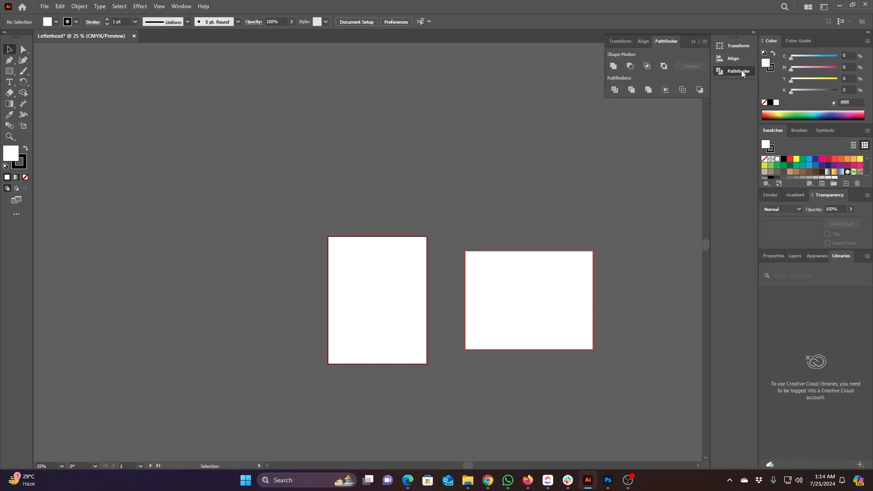
left_click(742, 57)
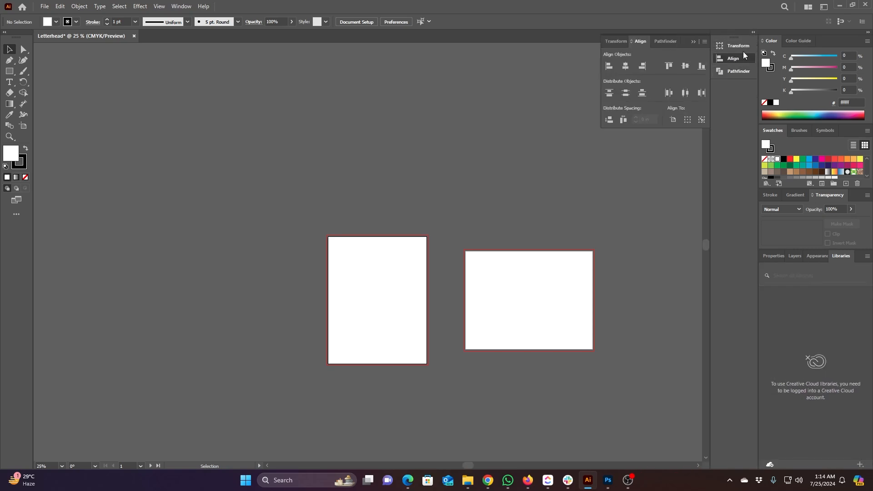
left_click(744, 48)
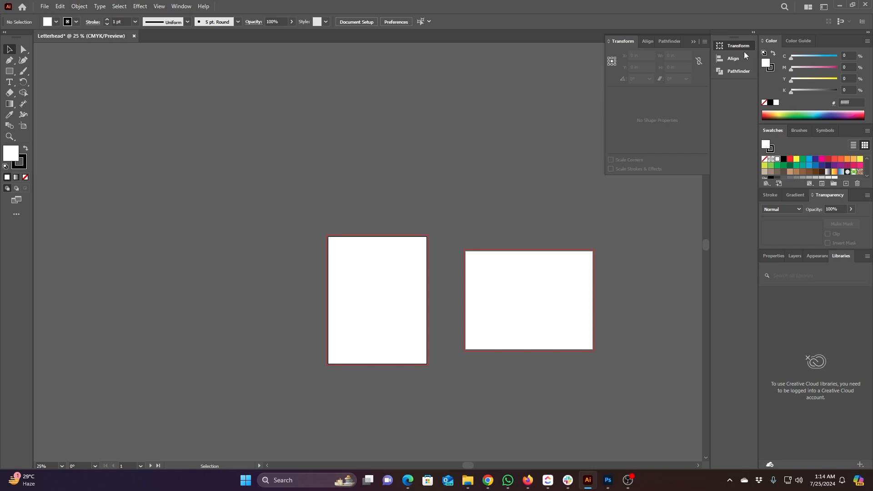
left_click(746, 72)
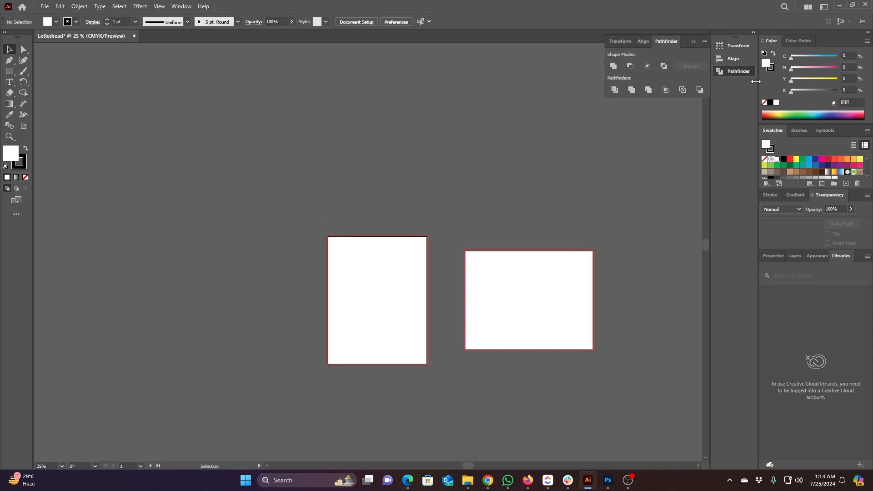
left_click(741, 72)
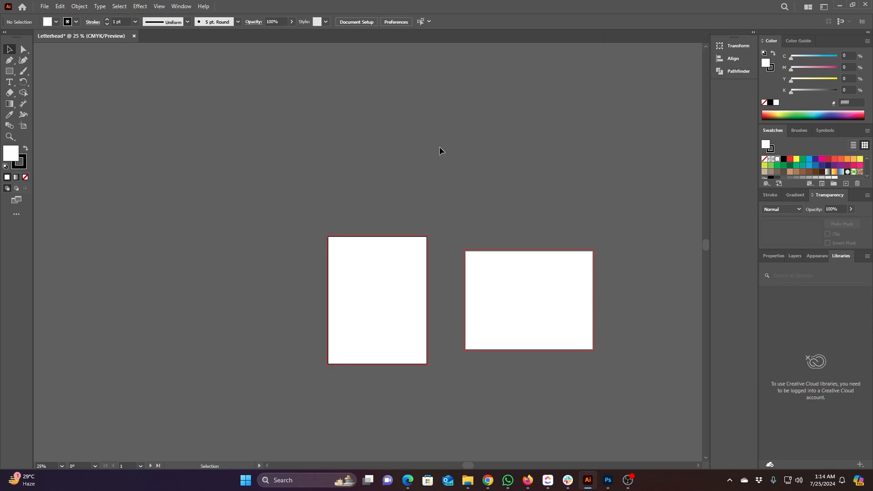
Draw four rectangles beside the portrait artboard, about 5.8 × 4.2 in, 4.2 × 4.7 in, 8.2 × 5.8 in and 5 × 2.5 in.
left_click(10, 51)
left_click(8, 71)
left_click_drag(273, 101, 340, 149)
left_click_drag(244, 107, 293, 162)
mouse_move(211, 175)
left_mouse_down()
mouse_move(261, 226)
mouse_move(307, 242)
left_mouse_up()
left_click_drag(318, 194, 377, 224)
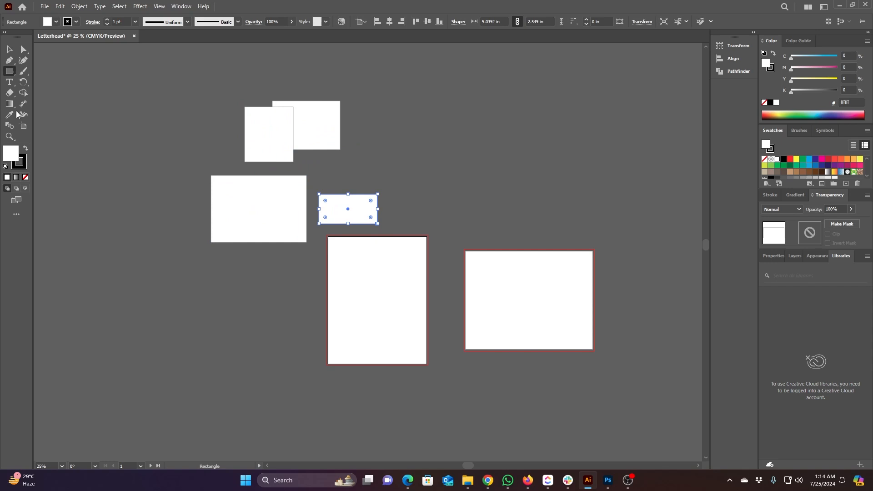
Fill the largest rectangle with magenta, the 5.8 in wide one with red and the tall one with teal from the swatches.
left_click(9, 49)
left_click(821, 160)
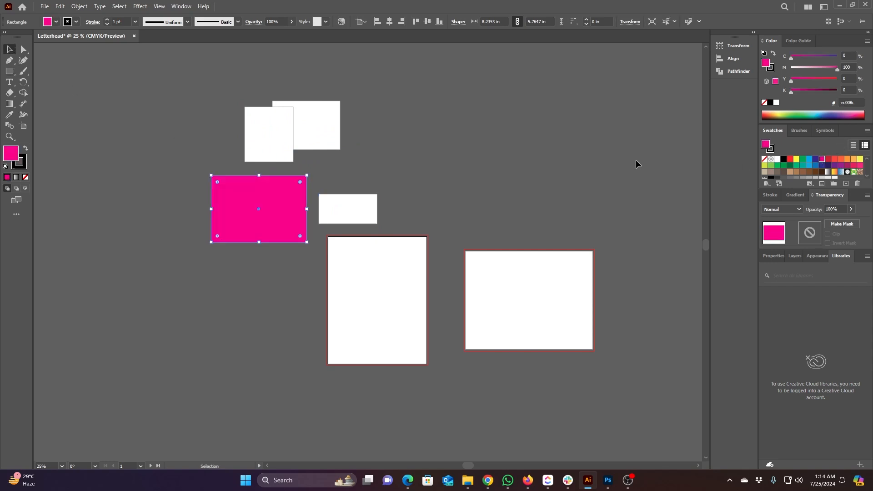
left_click(316, 129)
left_click(827, 159)
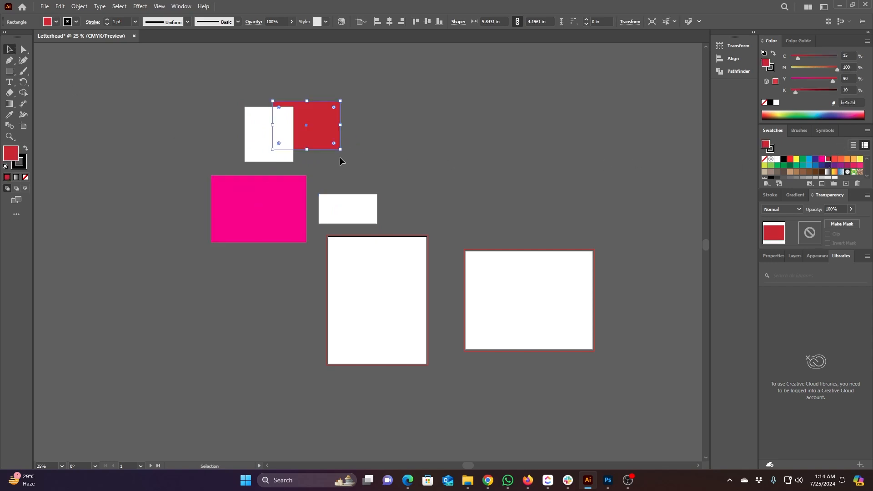
left_click(246, 135)
left_click(803, 165)
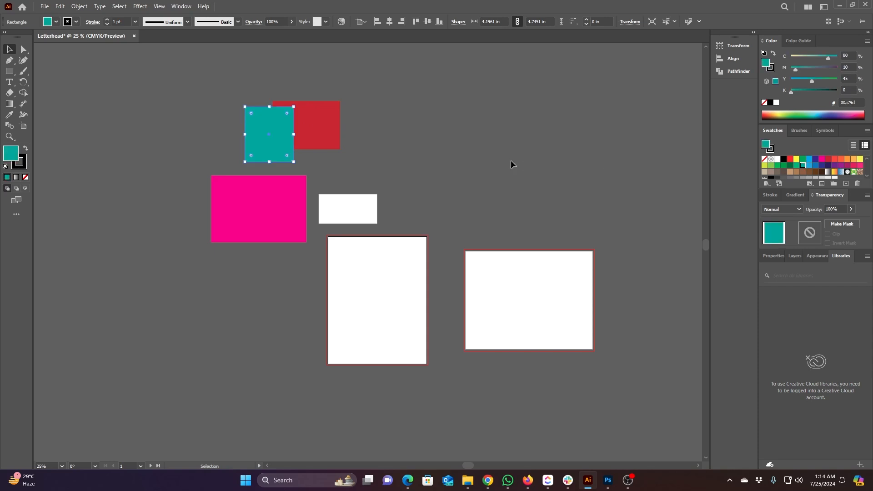
Move the magenta and white rectangles up against the teal and red ones so that they overlap.
left_click_drag(272, 221, 282, 193)
left_click_drag(341, 207, 294, 162)
left_click(496, 179)
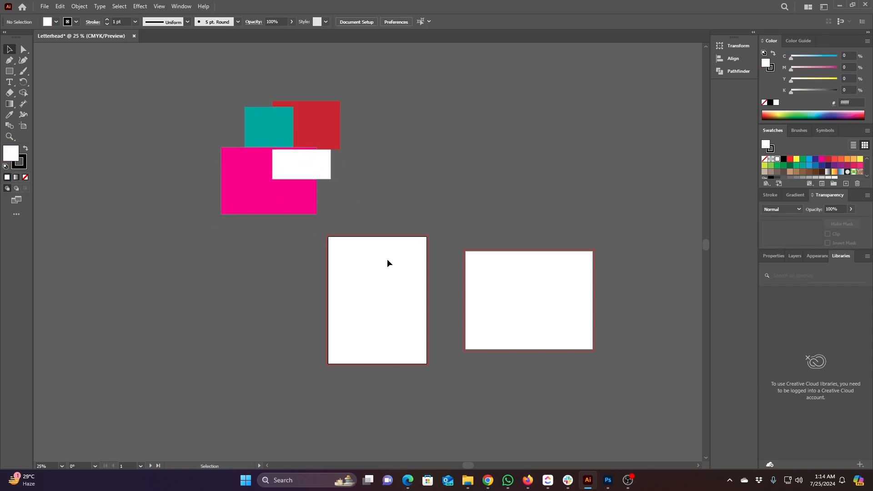
Spread the magenta, teal, red and white rectangles apart across the canvas.
left_click_drag(293, 210, 173, 299)
left_click_drag(246, 127, 154, 152)
left_click_drag(304, 120, 405, 71)
left_click_drag(300, 162, 308, 246)
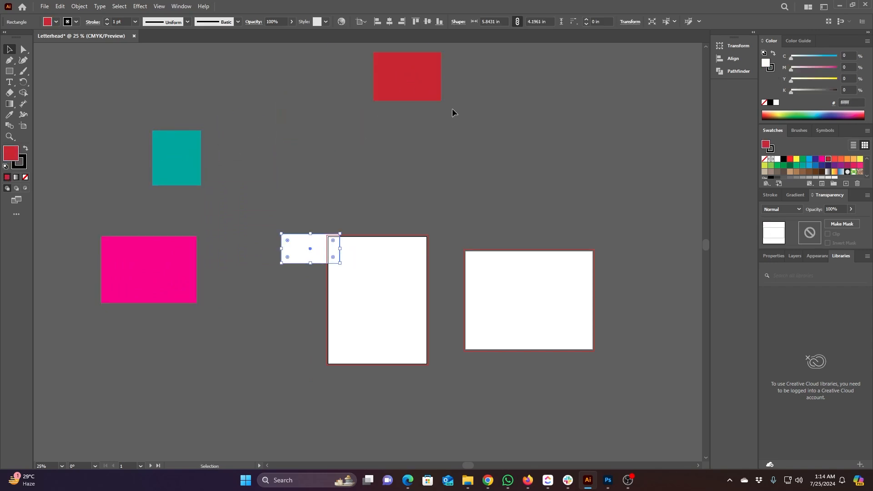
Arrange the rectangles in a compact cluster with narrow gaps, teal and red side by side above magenta and white.
left_click_drag(421, 73, 295, 152)
left_click_drag(178, 260, 224, 215)
left_click_drag(289, 259, 259, 219)
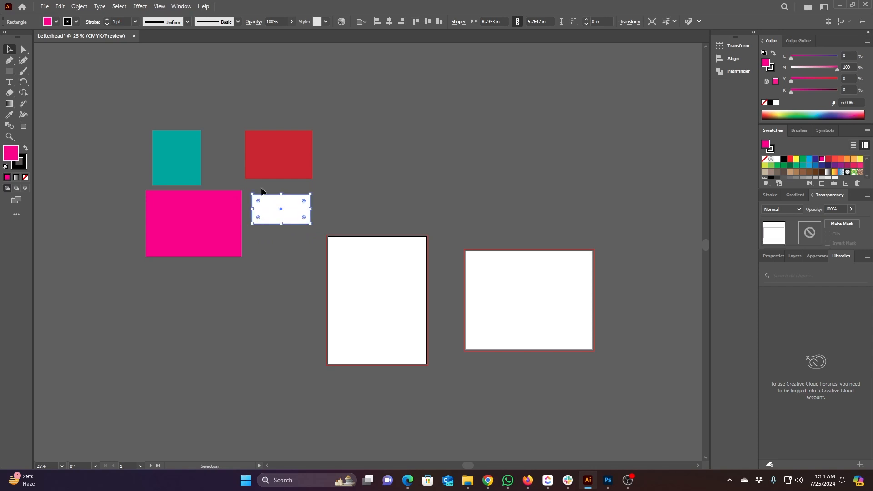
left_click_drag(265, 168, 233, 170)
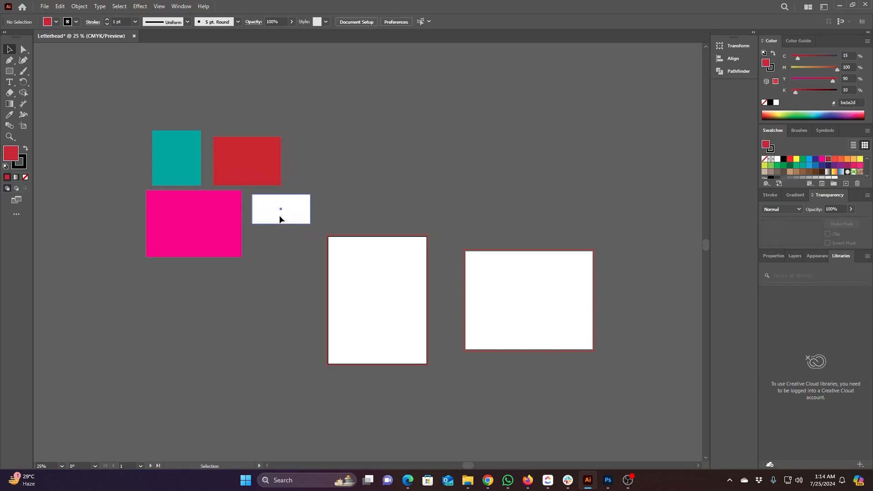
left_click_drag(278, 217, 275, 215)
left_click(357, 167)
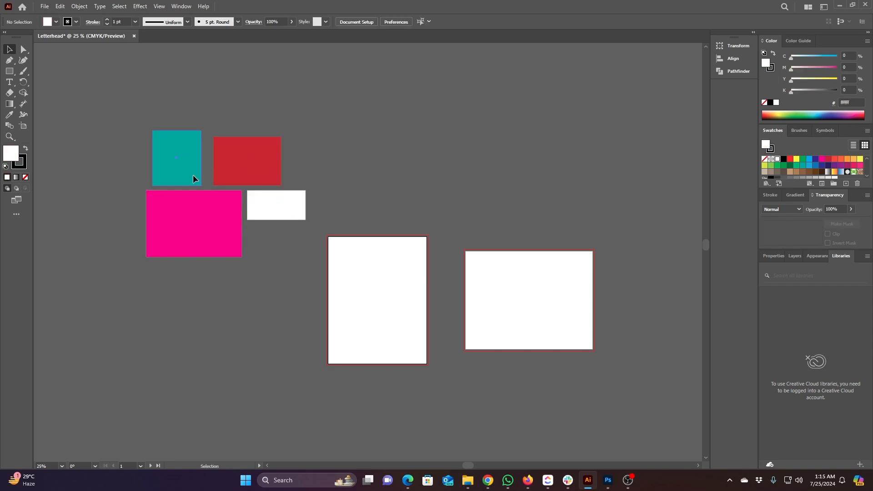
left_click_drag(193, 177, 200, 177)
left_click(348, 145)
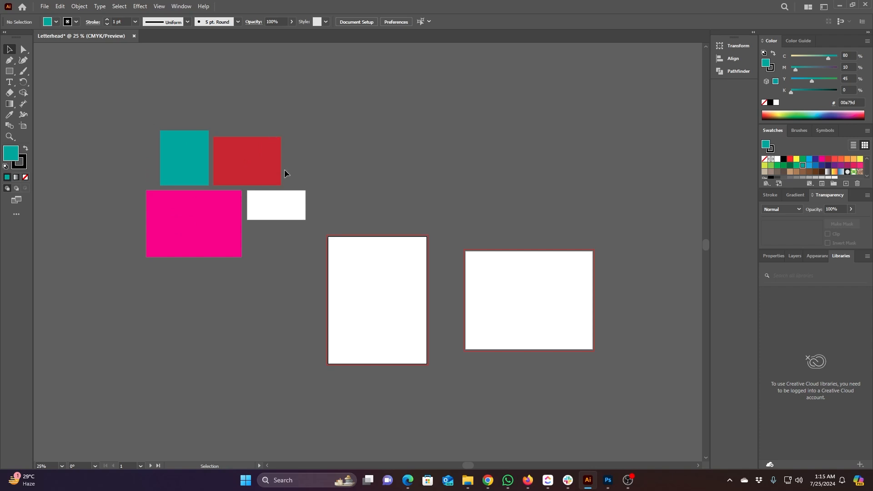
Round all corners of the white rectangle fully into a pill shape and deselect it.
left_click(288, 205)
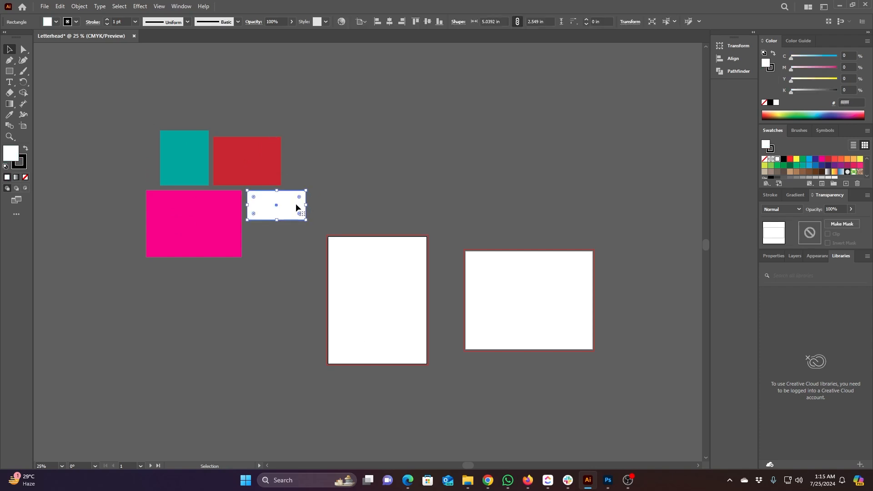
left_click_drag(296, 200, 227, 235)
left_click(293, 296)
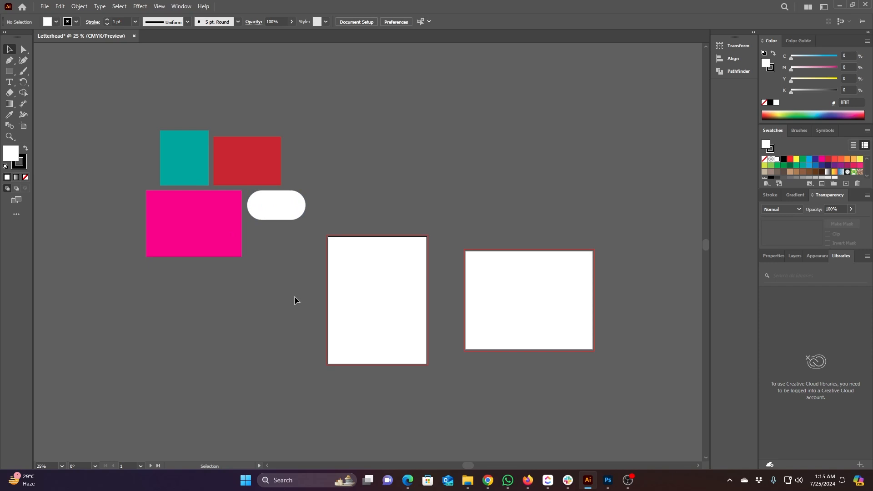
Switch the toolbar from Basic to Advanced, undock it and dock it back at the edge of the workspace.
left_click(24, 50)
left_click(11, 53)
left_click(182, 6)
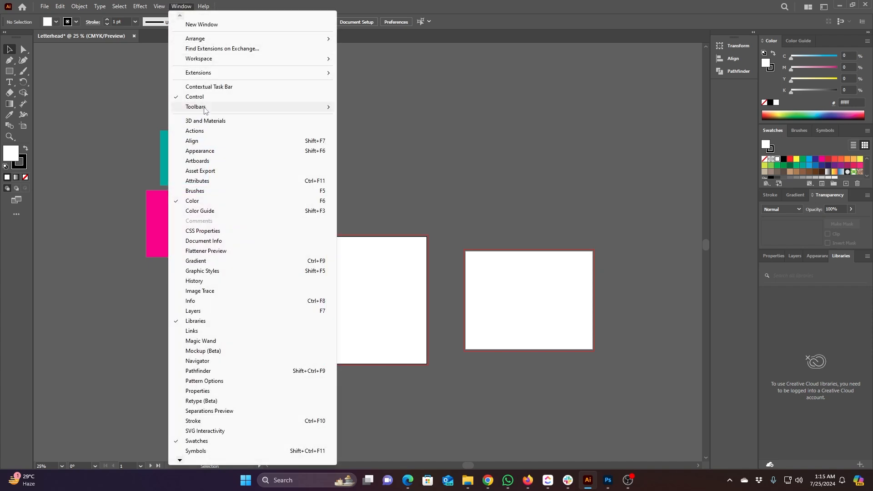
mouse_move(205, 109)
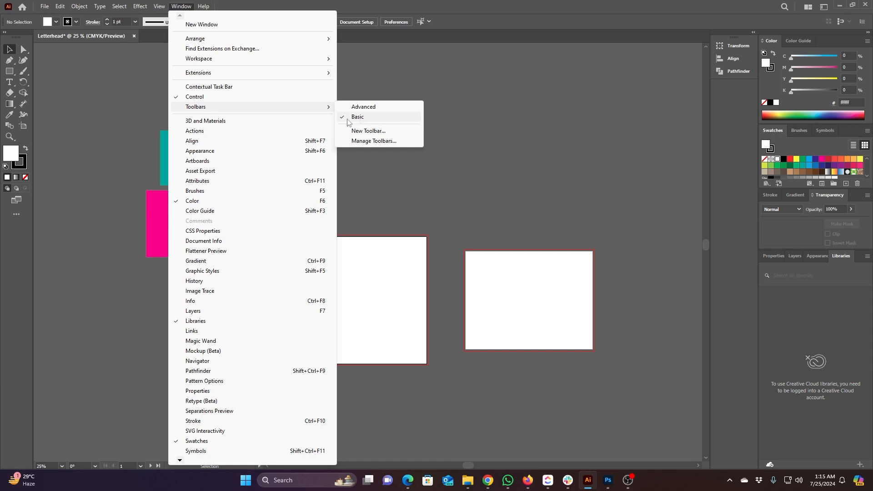
left_click(376, 106)
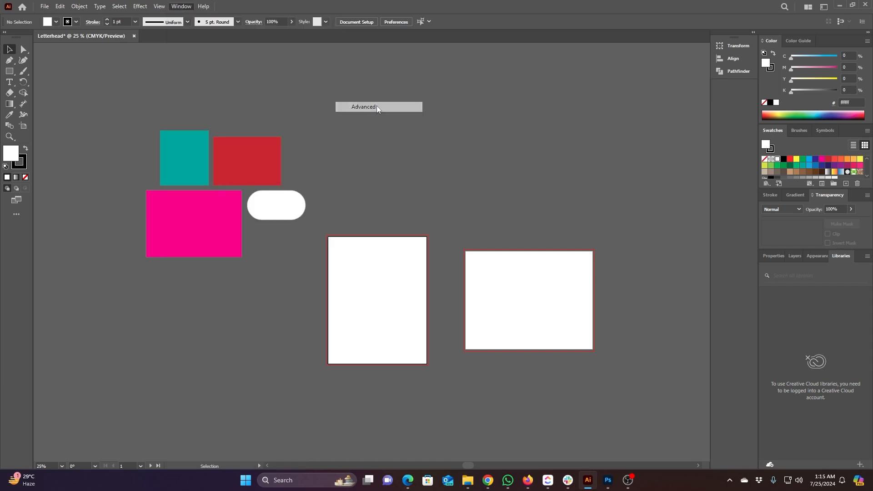
left_click_drag(11, 29, 35, 59)
left_click_drag(45, 55, 1, 53)
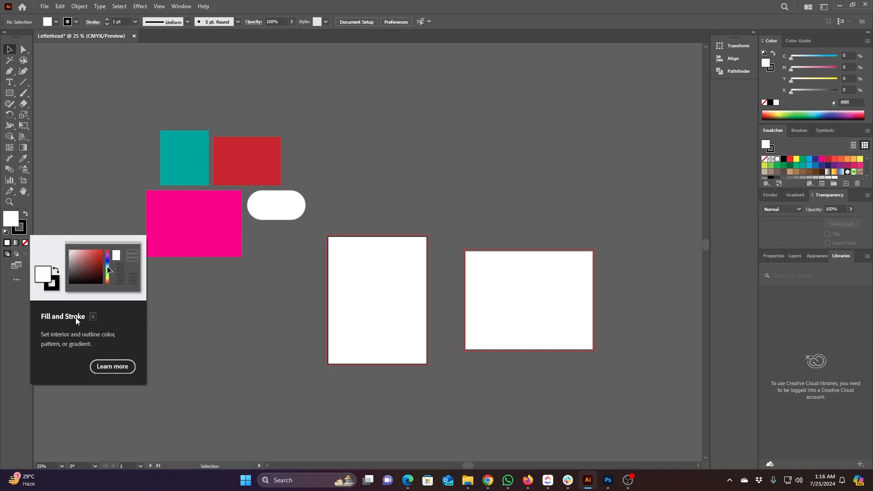
Swap the fill and stroke colors back and forth, finishing with a black fill and a white stroke.
left_click(26, 214)
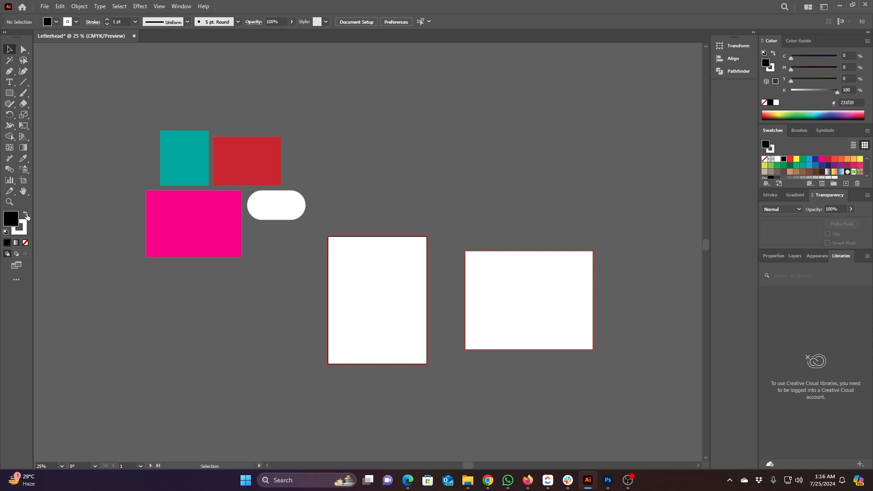
left_click(26, 214)
left_click(26, 215)
left_click(26, 215)
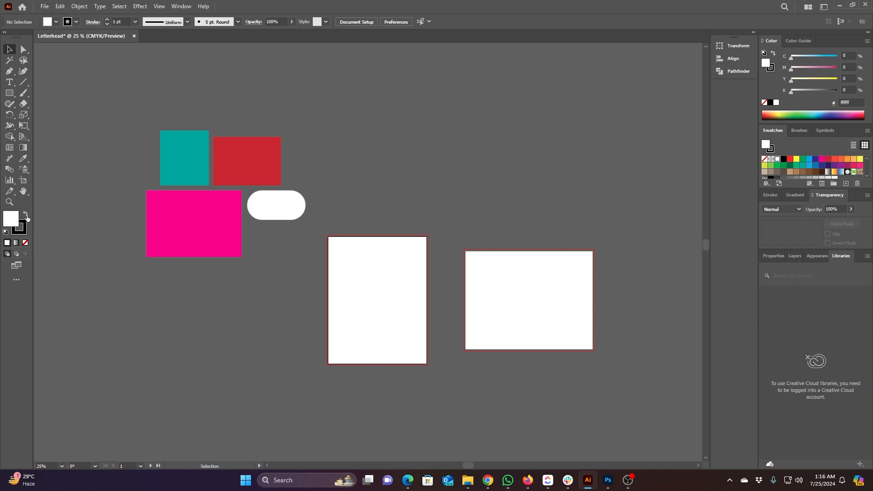
left_click(26, 216)
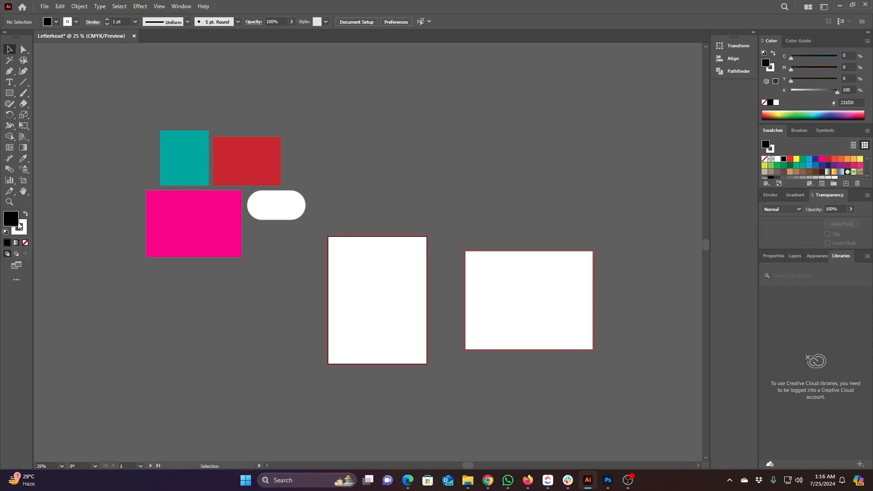
Try red and purple swatches as the fill color, and mix a green fill of C 81, M 13, Y 74, K 10.
left_click(791, 159)
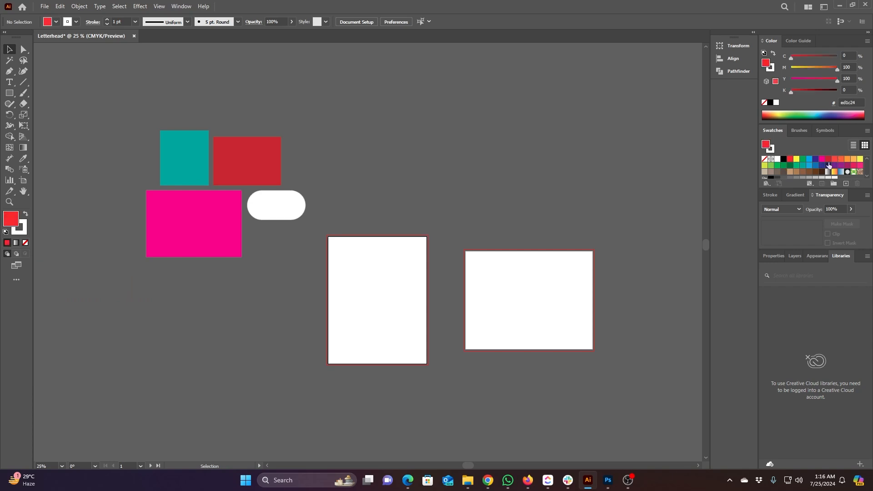
left_click(829, 165)
left_click(847, 165)
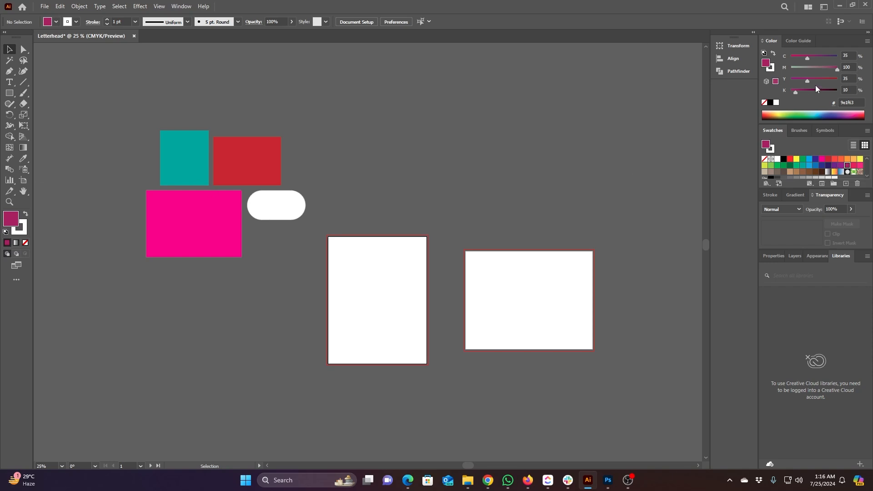
left_click_drag(811, 78, 828, 58)
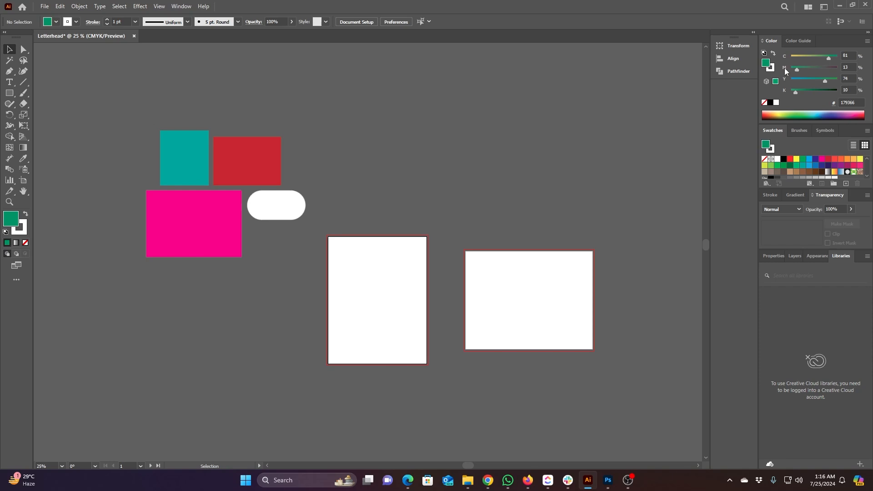
Try teal, green and purple swatches as the stroke color, finishing with an orange-red stroke, and make the fill active.
left_click(25, 229)
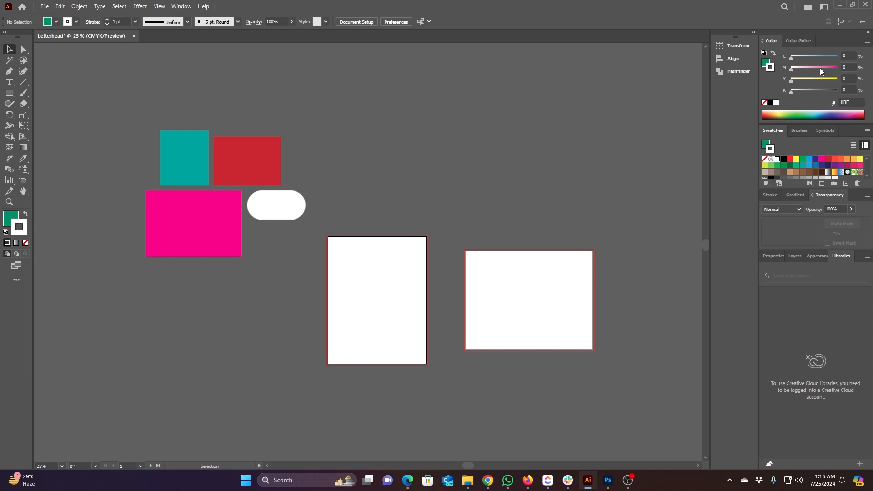
left_click_drag(820, 67, 837, 68)
left_click(801, 166)
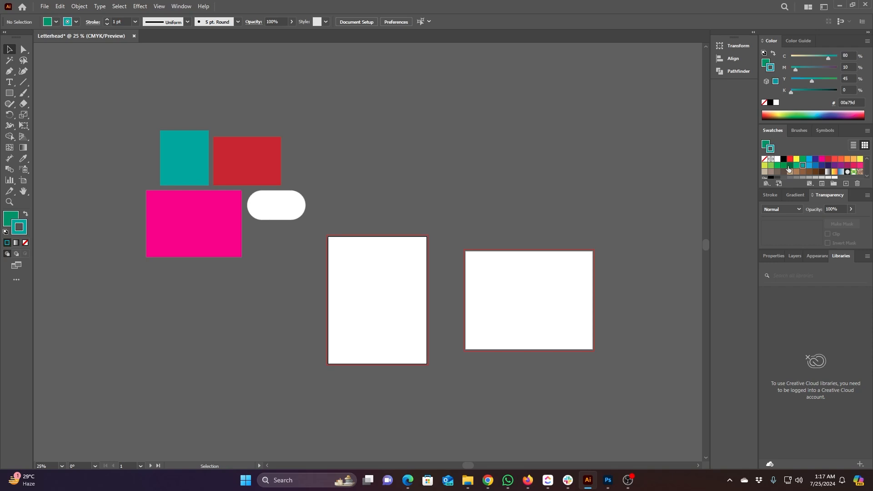
left_click(790, 166)
left_click(828, 165)
left_click(836, 159)
left_click(10, 221)
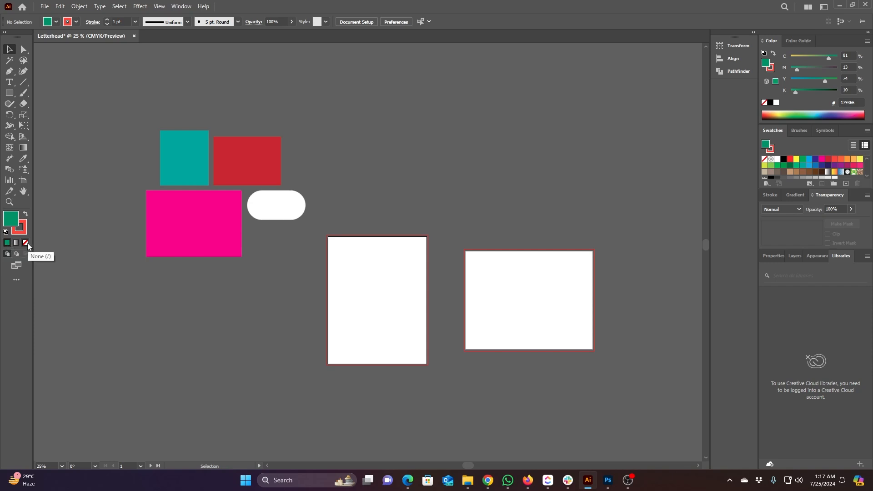
Move the magenta rectangle above the portrait artboard and inspect its outline up close.
left_click(203, 228)
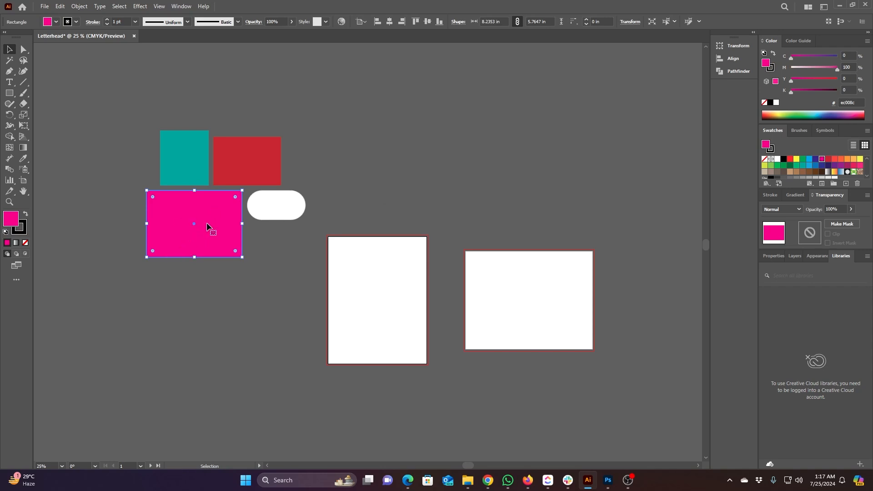
left_click_drag(206, 226, 388, 167)
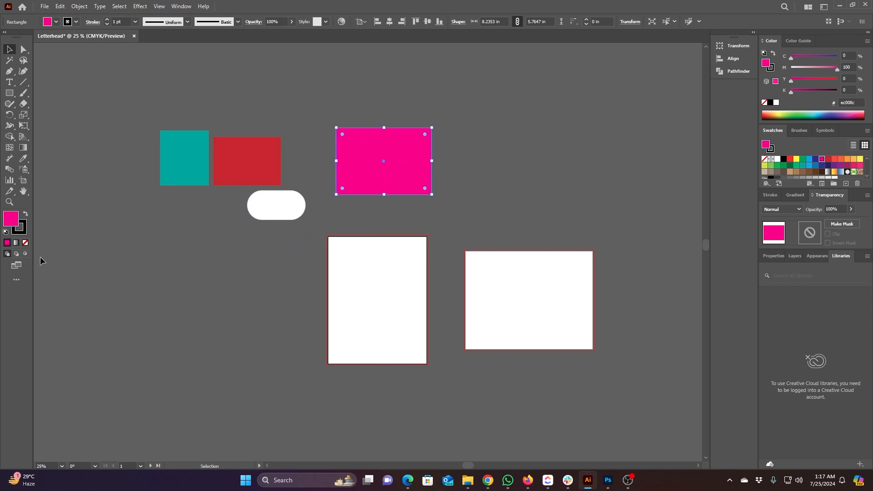
scroll(368, 130, "up", 8)
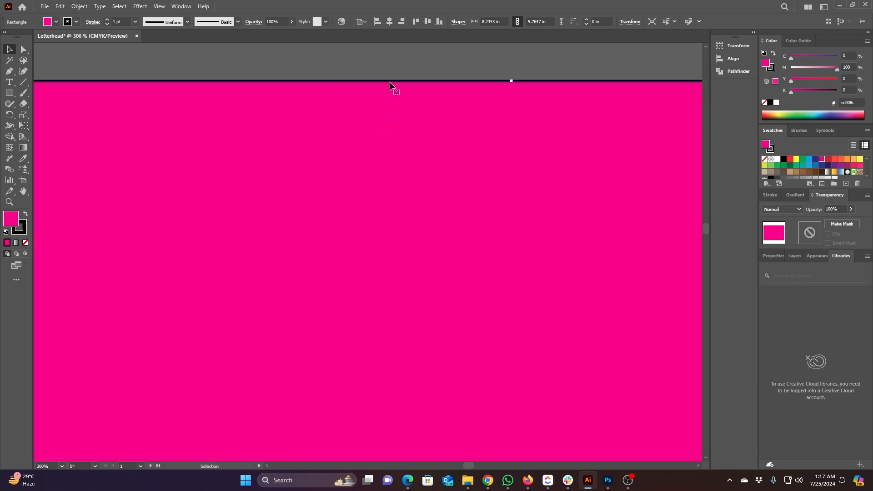
scroll(387, 131, "down", 10)
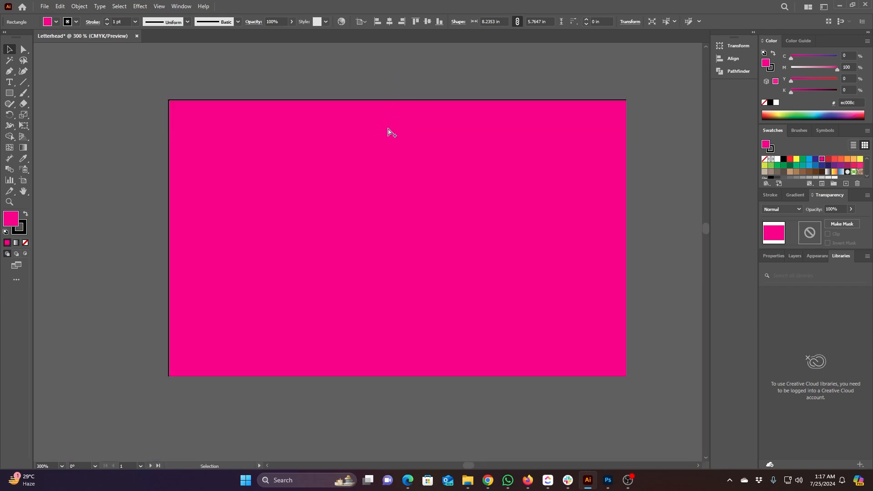
left_click(382, 139)
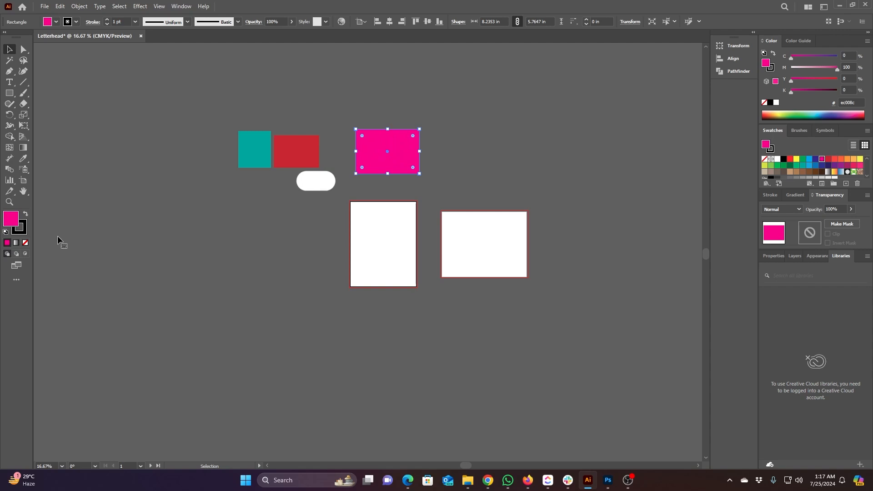
Apply a white-to-black linear gradient fill to the magenta rectangle, place it below the other shapes, activate the Gradient tool and deselect.
left_click(17, 242)
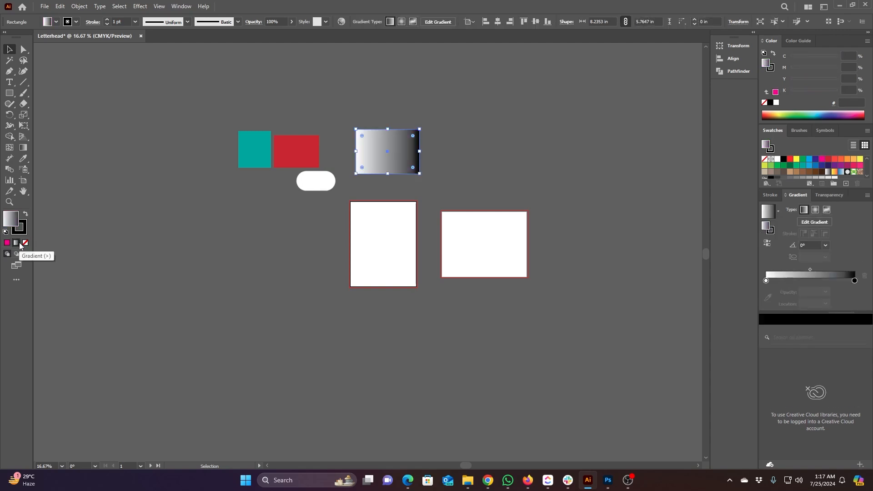
left_click(468, 132)
left_click_drag(411, 147, 237, 304)
left_click(27, 150)
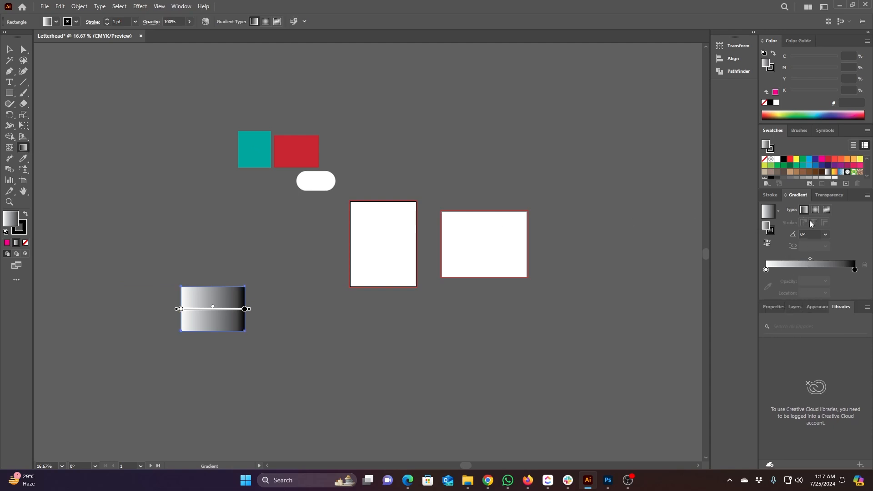
left_click(9, 49)
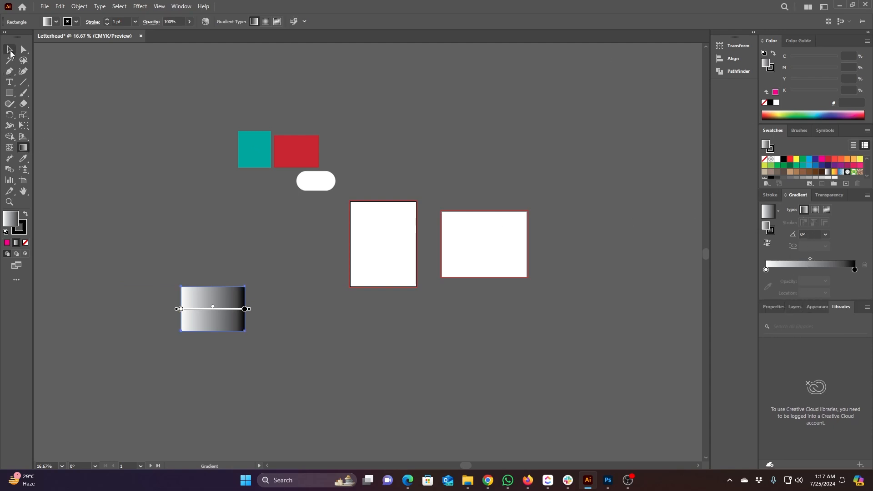
left_click(57, 110)
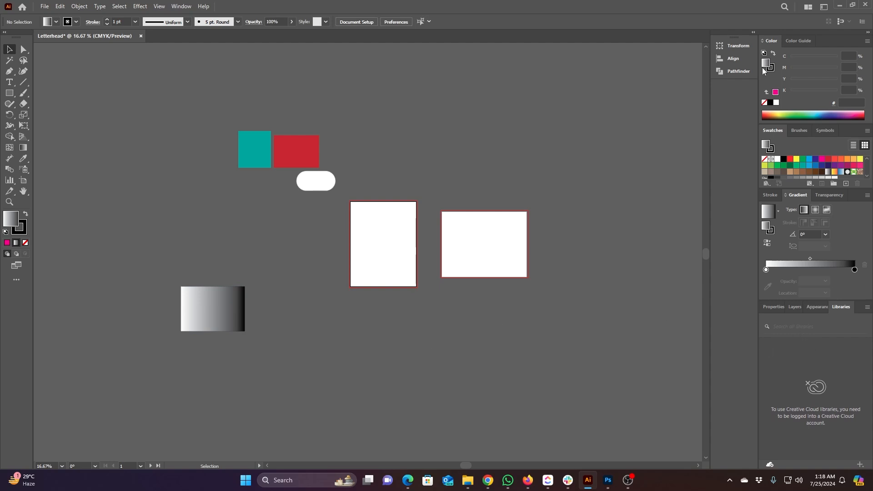
Move the gradient rectangle up, set its fill to None, and reselect it.
left_click_drag(208, 326, 188, 257)
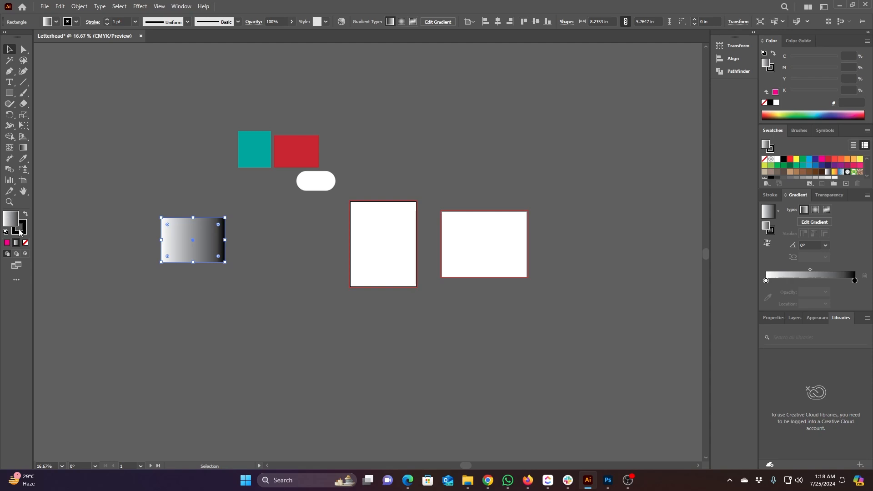
left_click(25, 243)
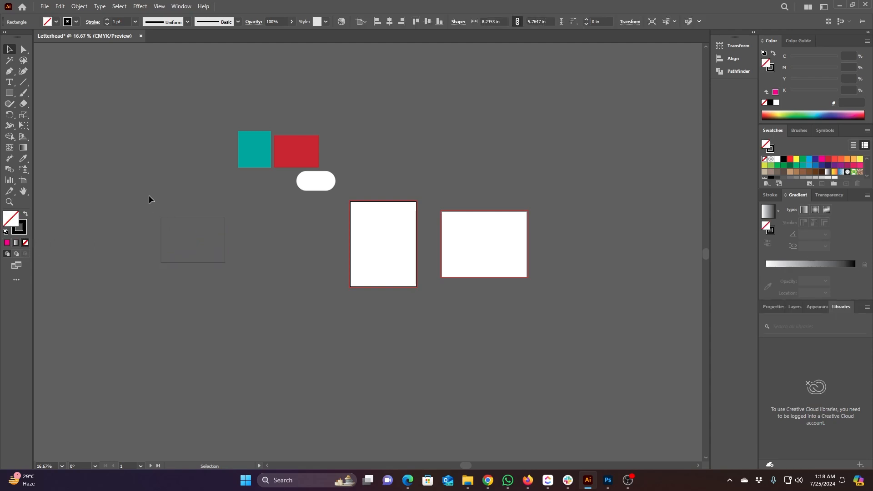
left_click_drag(149, 199, 234, 287)
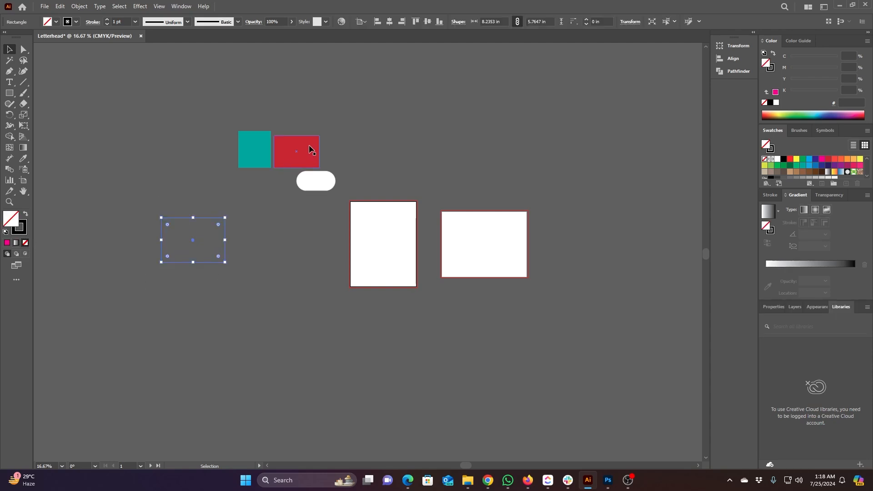
Move the red rectangle below the artwork, beside the unfilled rectangle, and inspect its outline up close.
left_click_drag(310, 149, 291, 268)
scroll(279, 273, "up", 1)
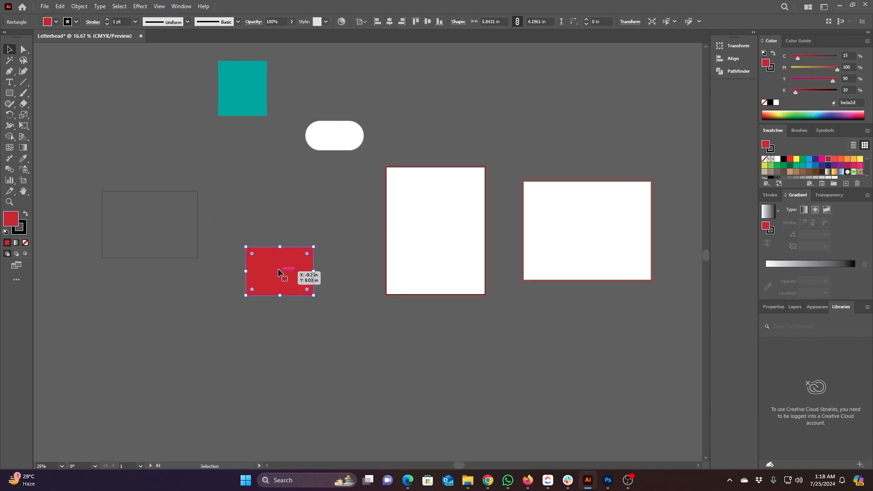
scroll(279, 272, "up", 3)
scroll(230, 278, "up", 2)
left_click(283, 165)
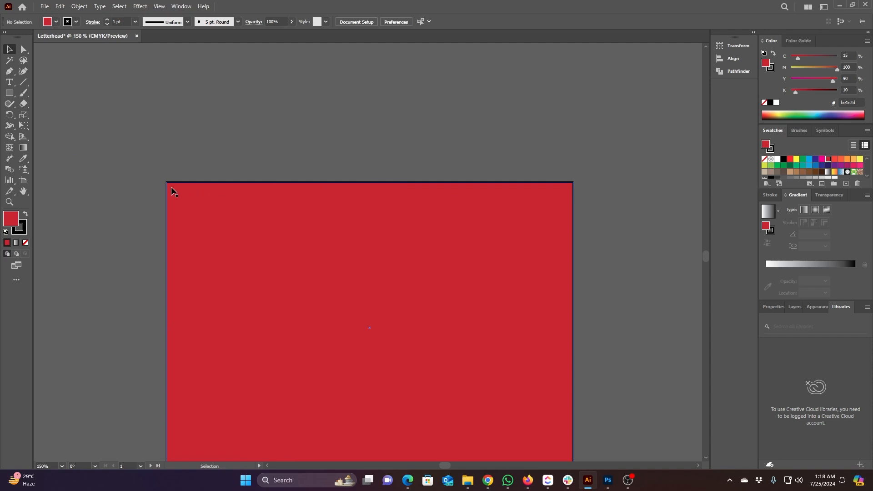
left_click(315, 309)
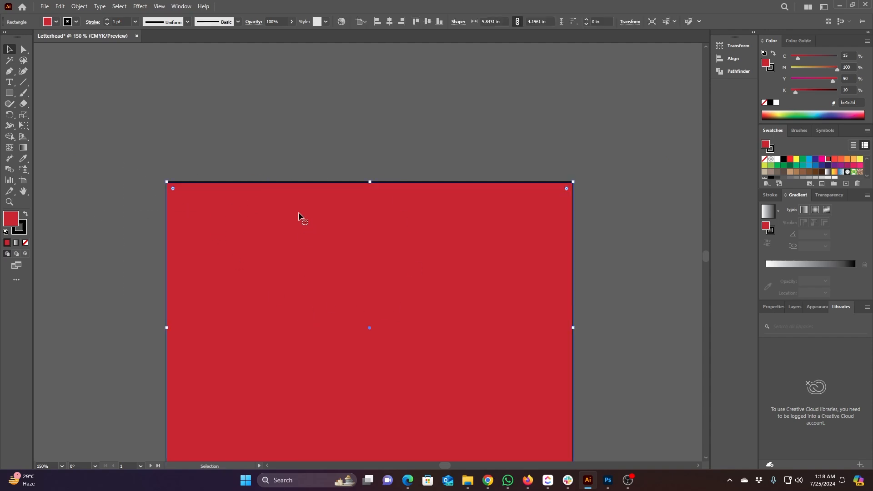
Enlarge the red rectangle to about 8.36 in wide and 5.32 in high, and deselect it.
scroll(302, 219, "down", 4)
left_click_drag(332, 227, 373, 303)
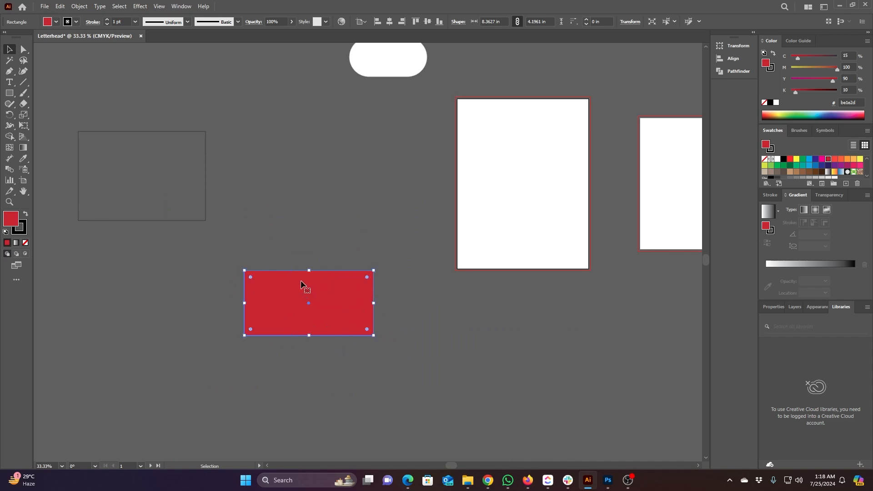
left_click_drag(309, 270, 311, 253)
left_click(335, 230)
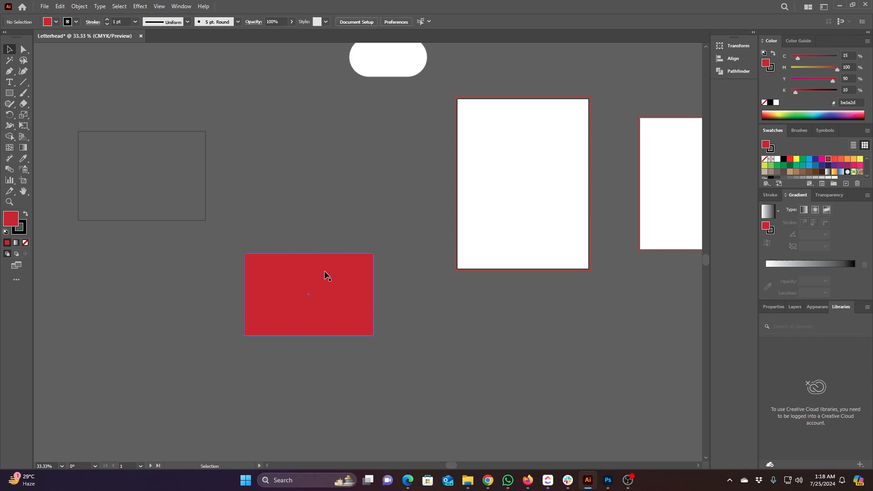
Draw a red circle about 3.06 in across above the red rectangle with the Ellipse tool and deselect it.
left_click(9, 93)
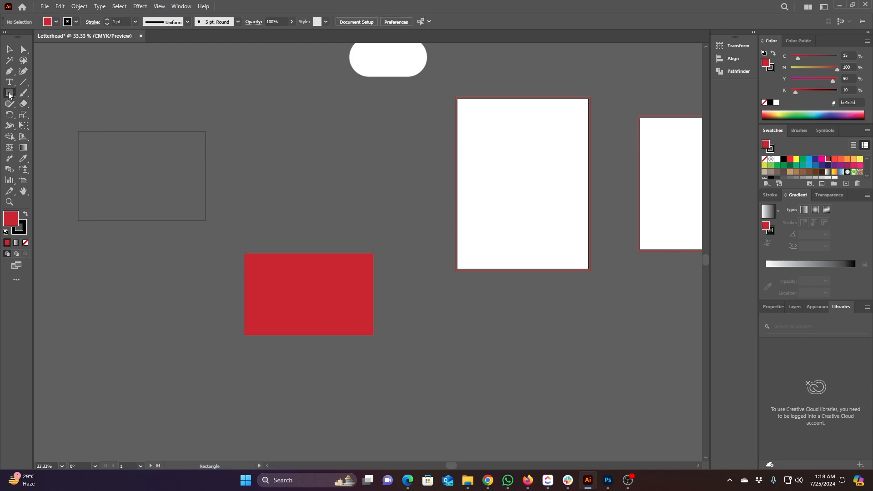
left_click(50, 115)
left_click_drag(290, 145, 336, 189)
left_click(9, 49)
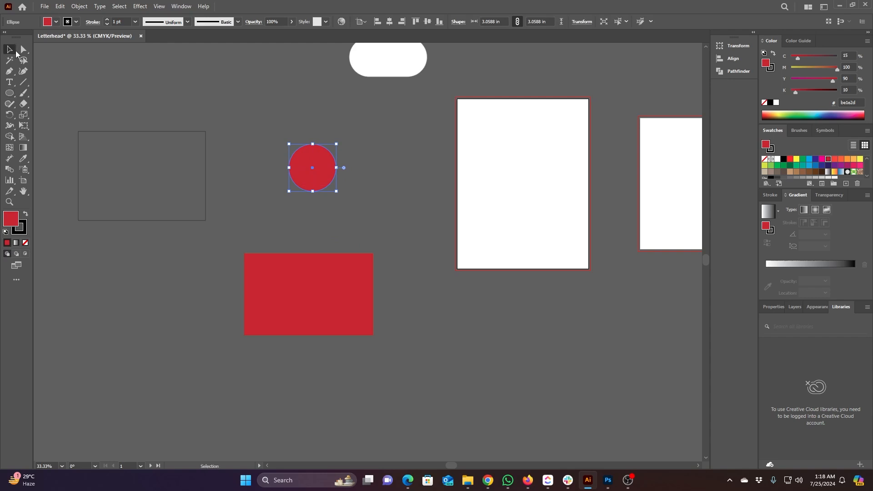
left_click(339, 218)
Fill the red rectangle with the C 75, M 0, Y 100, K 0 green swatch and center the red circle on it.
left_click(317, 268)
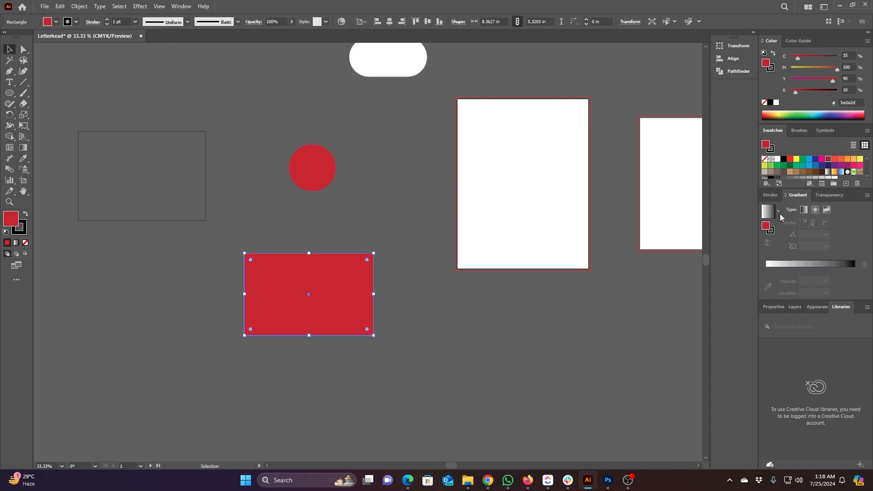
left_click(777, 165)
left_click(343, 195)
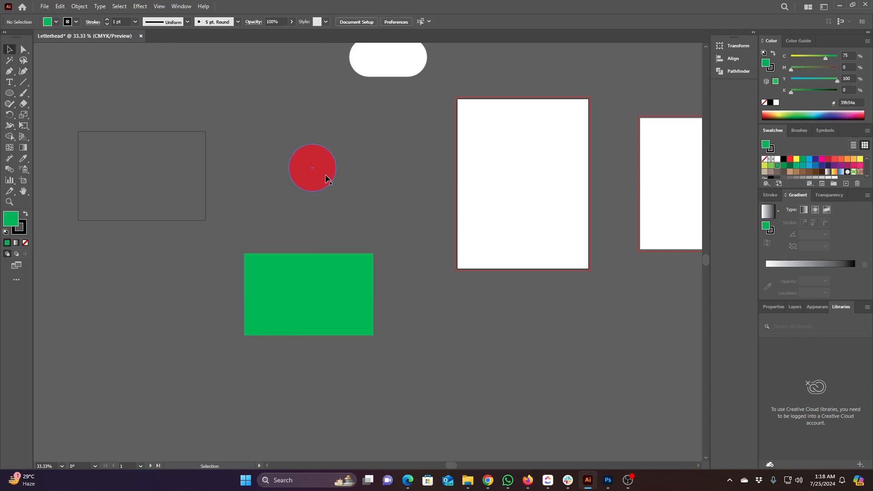
left_click_drag(325, 178, 323, 307)
left_click(384, 249)
Inspect the red circle's outline, set its stroke to None, and check the circle's edge up close.
scroll(351, 302, "up", 1)
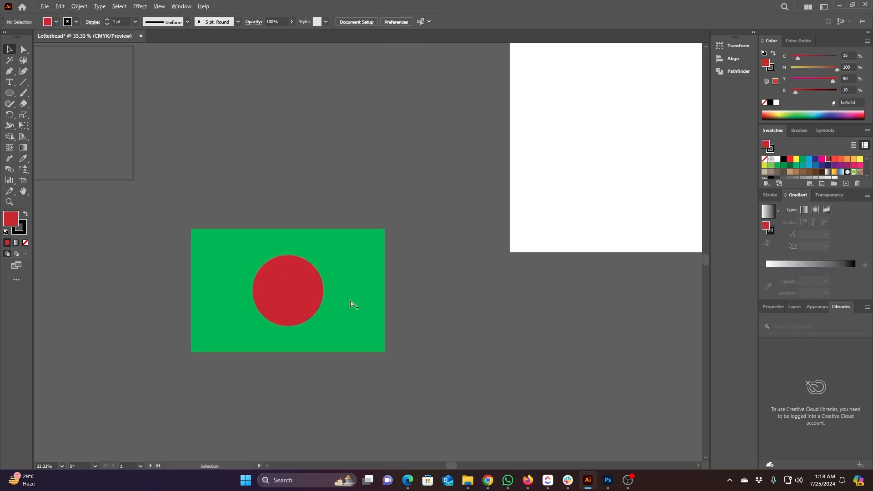
scroll(314, 285, "up", 10)
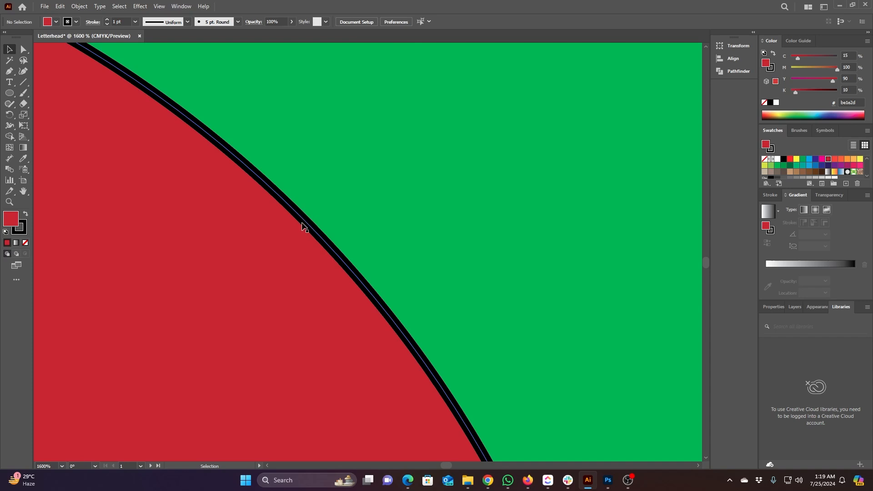
scroll(305, 229, "down", 12)
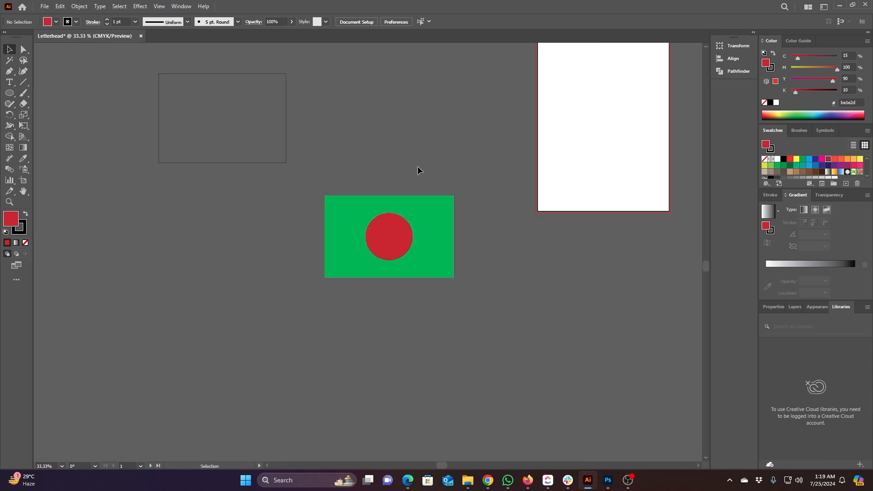
left_click(390, 238)
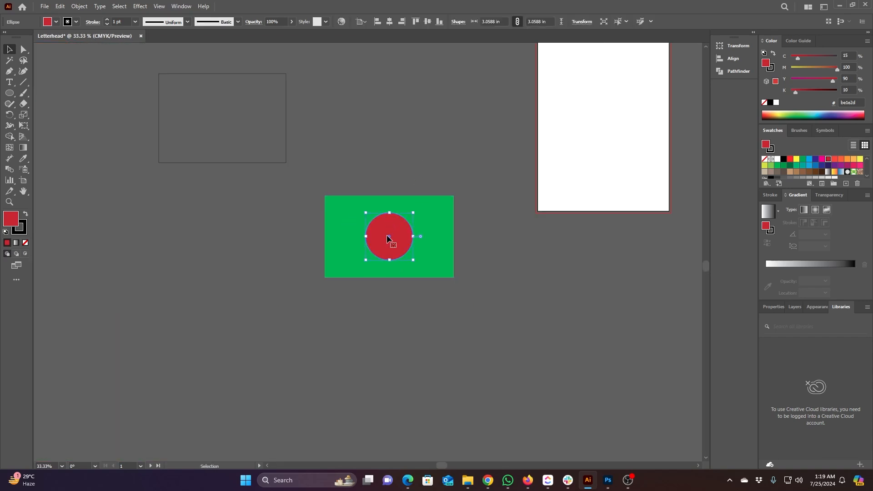
left_click(25, 233)
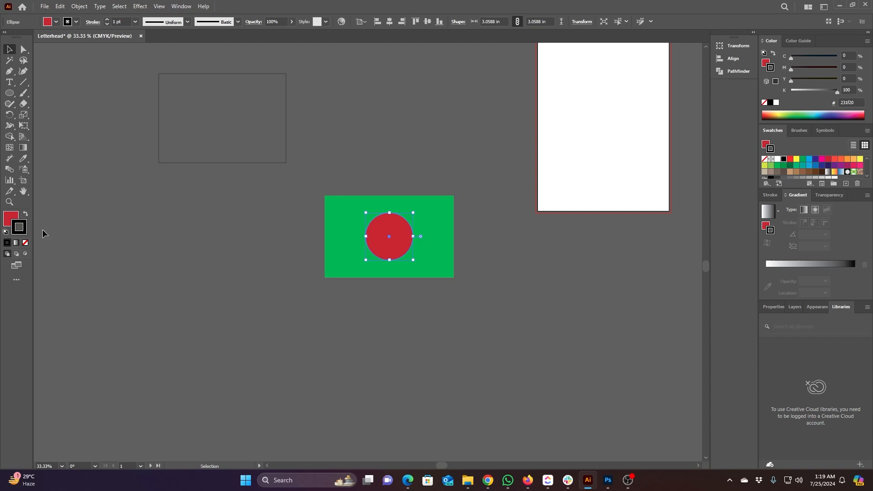
left_click(25, 243)
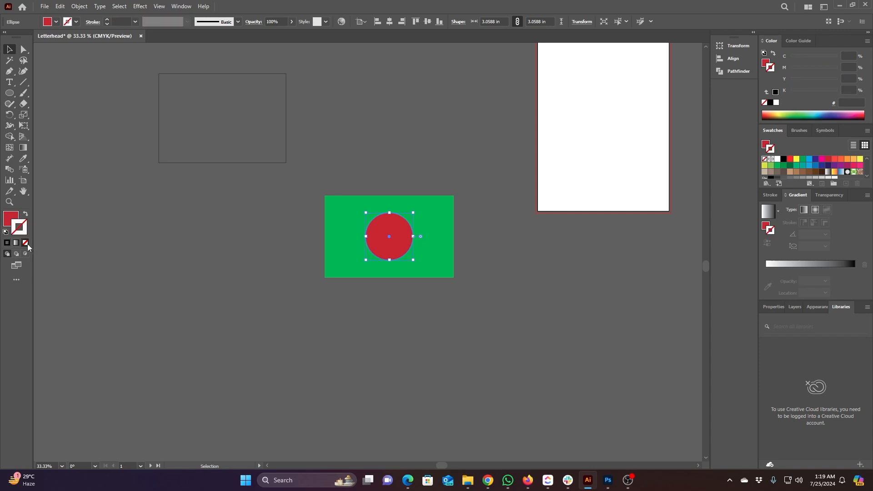
scroll(434, 220, "up", 1)
scroll(404, 231, "up", 5)
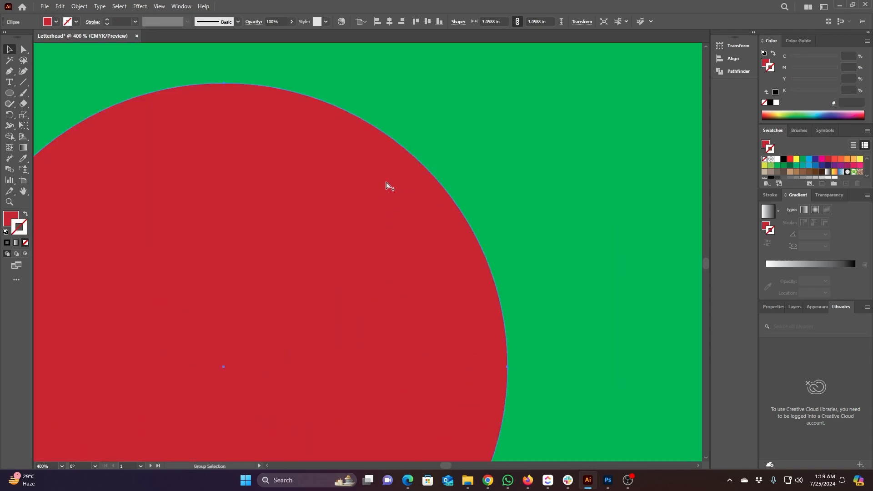
scroll(460, 155, "up", 4)
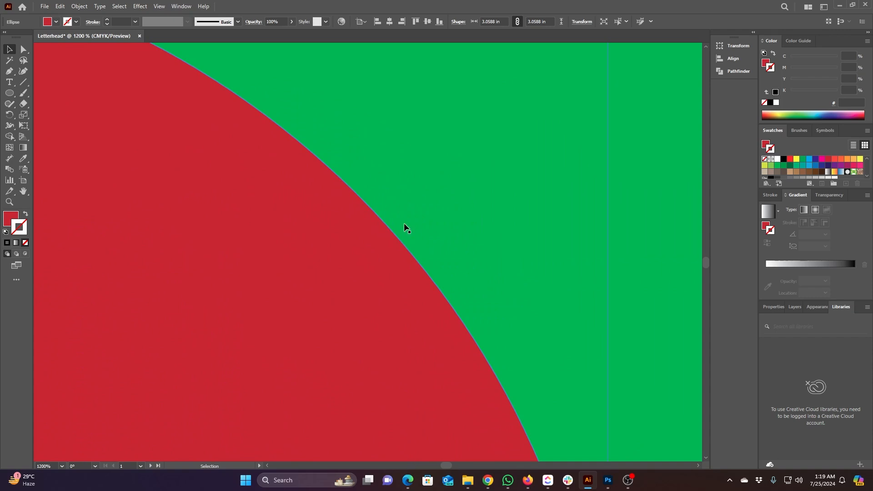
scroll(383, 225, "down", 9)
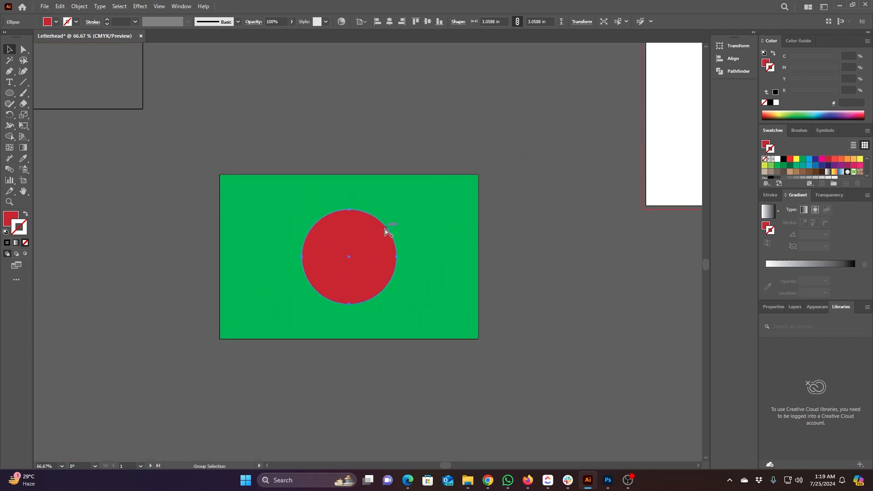
Select the green rectangle and set its stroke to None.
left_click(383, 152)
scroll(362, 177, "up", 6)
left_click(355, 172)
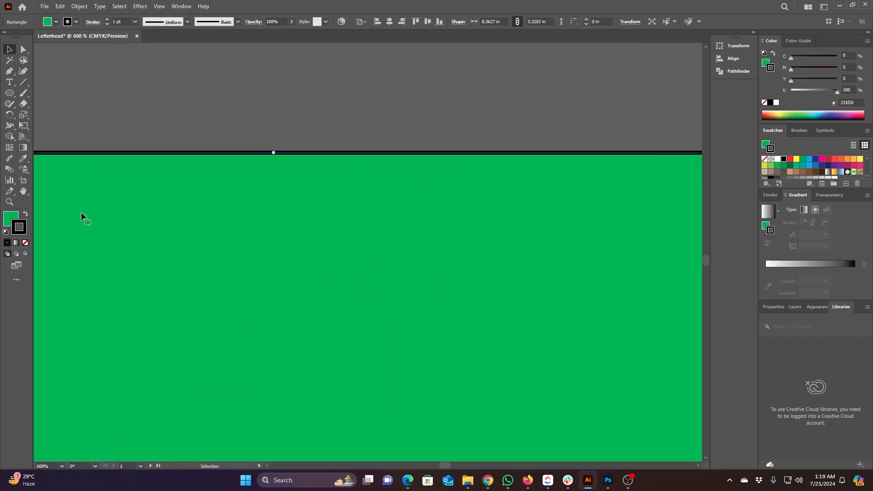
left_click(23, 243)
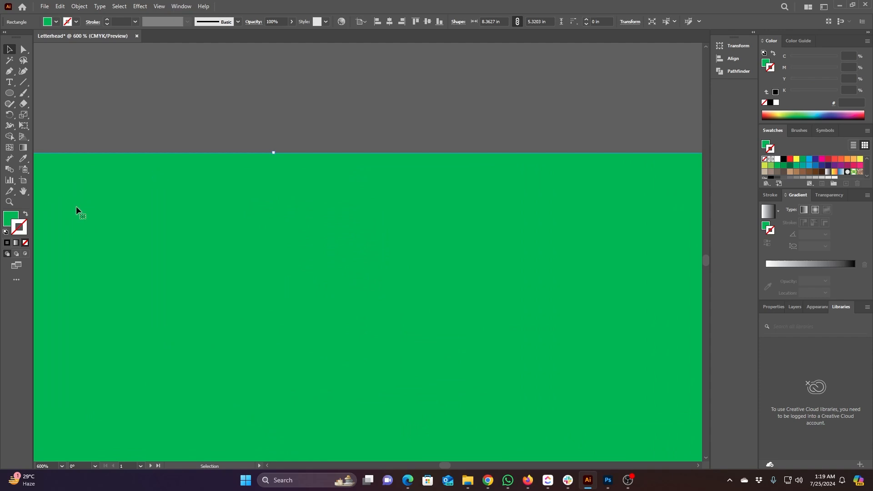
Make the fill color active and select the flag's green rectangle and red circle together.
left_click(11, 218)
scroll(363, 133, "down", 10)
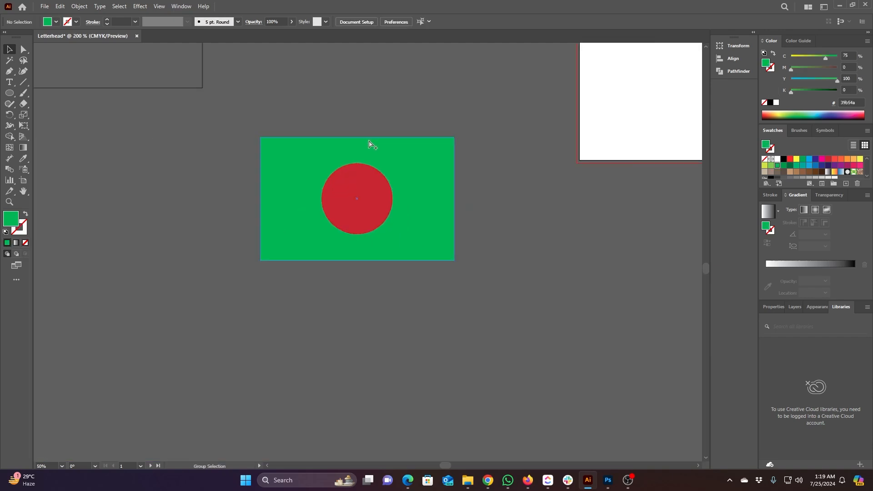
left_click_drag(315, 105, 450, 285)
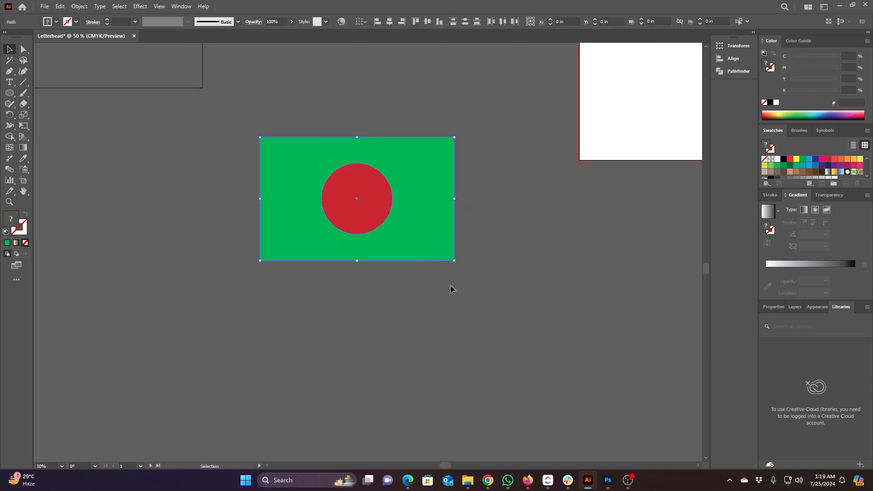
left_click(444, 104)
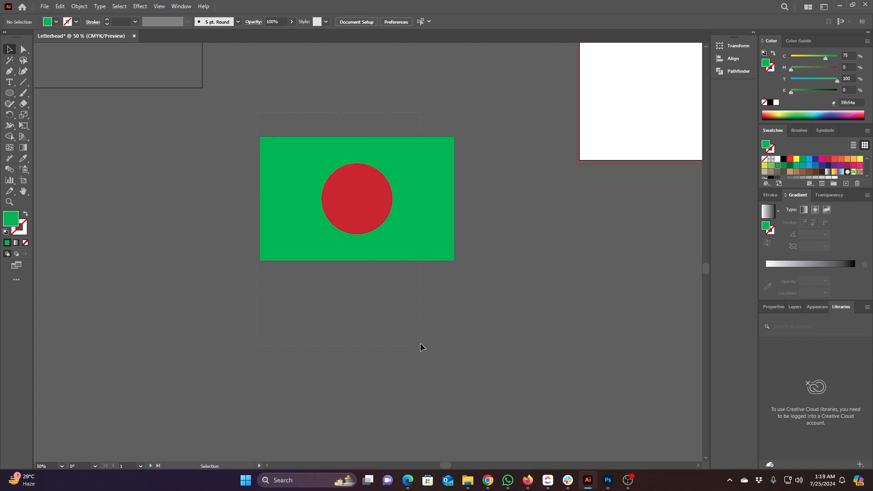
left_click_drag(420, 344, 420, 344)
scroll(337, 303, "down", 3)
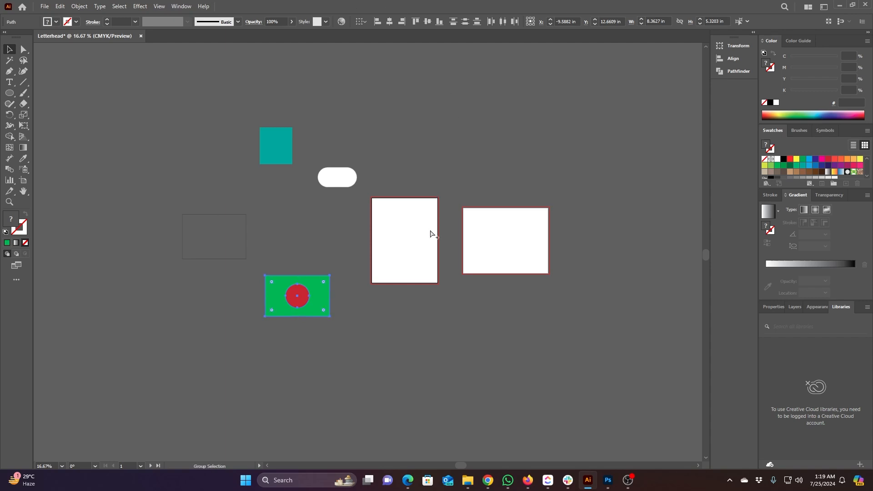
scroll(427, 228, "up", 3)
scroll(430, 234, "down", 2)
left_click_drag(358, 224, 327, 236)
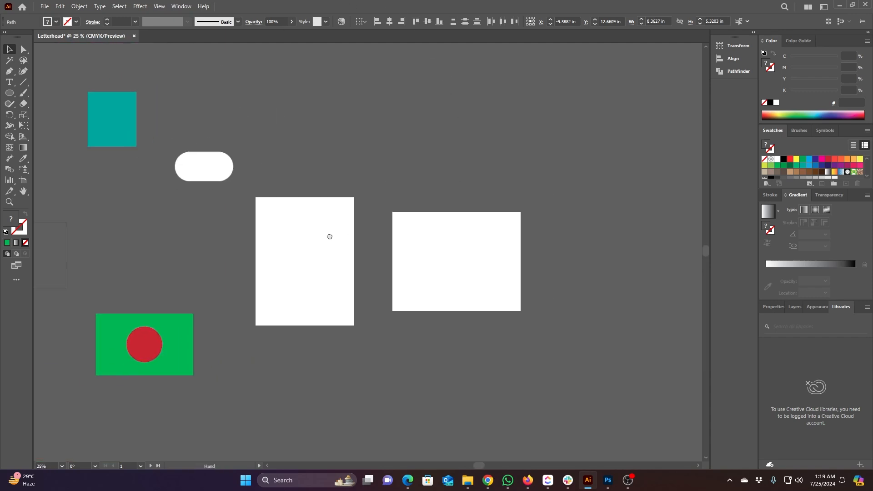
key("v")
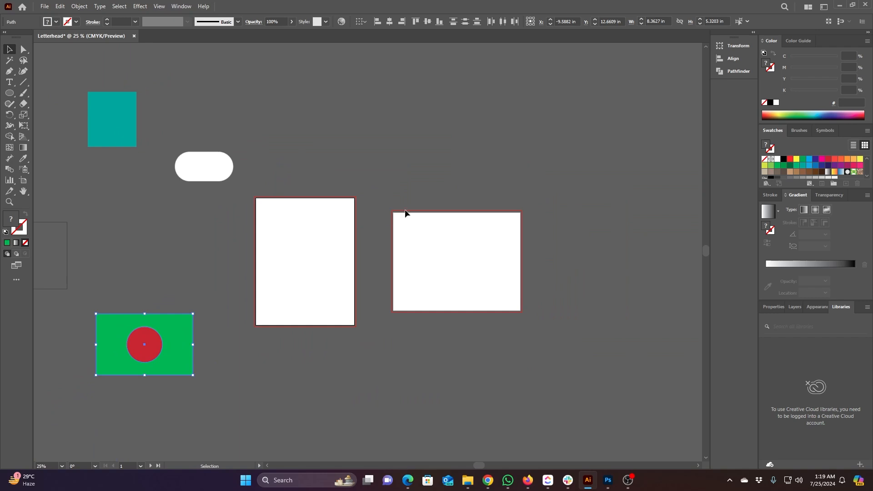